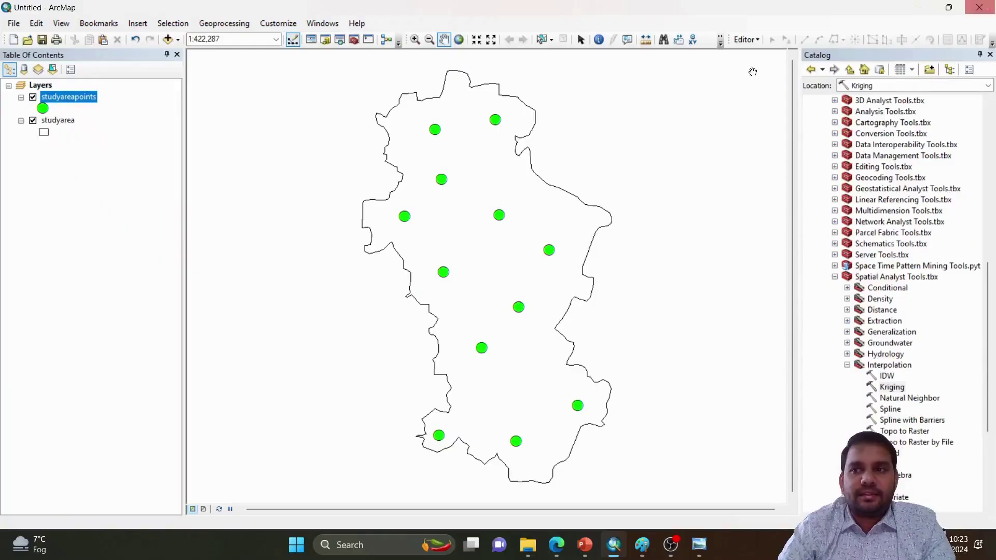
Step: Review the attribute table of the studyareapoints layer, including its Rainfall field, and close the table
click(989, 8)
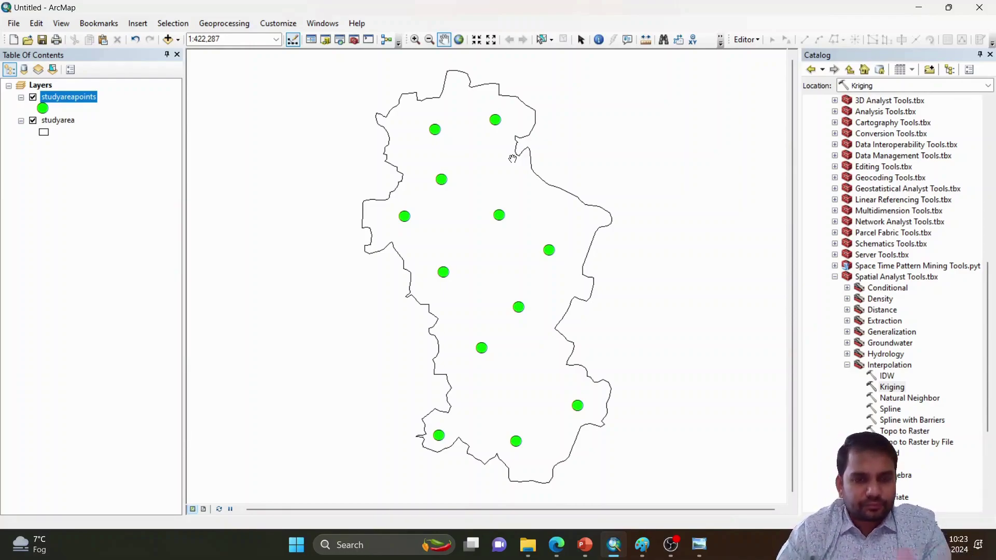
right_click(86, 103)
click(119, 139)
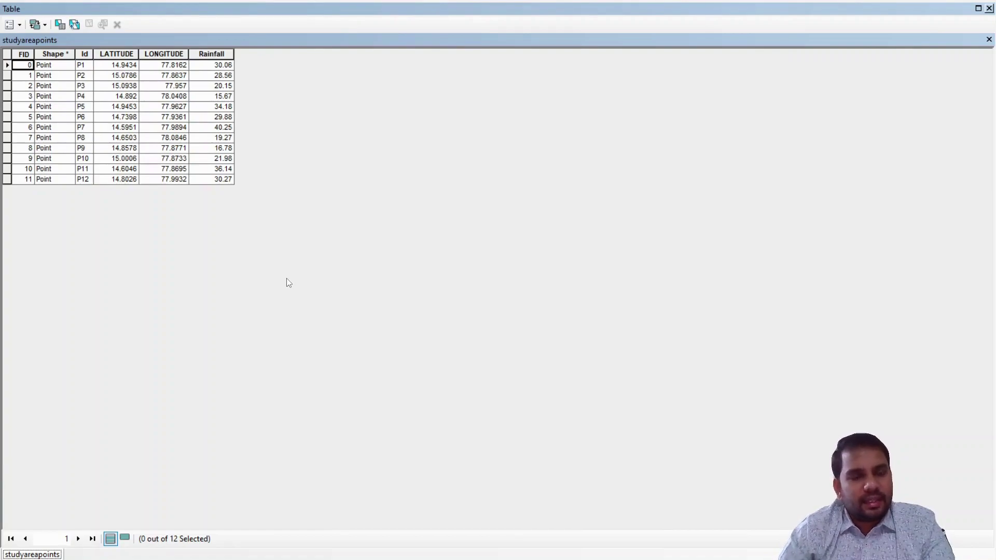
click(10, 24)
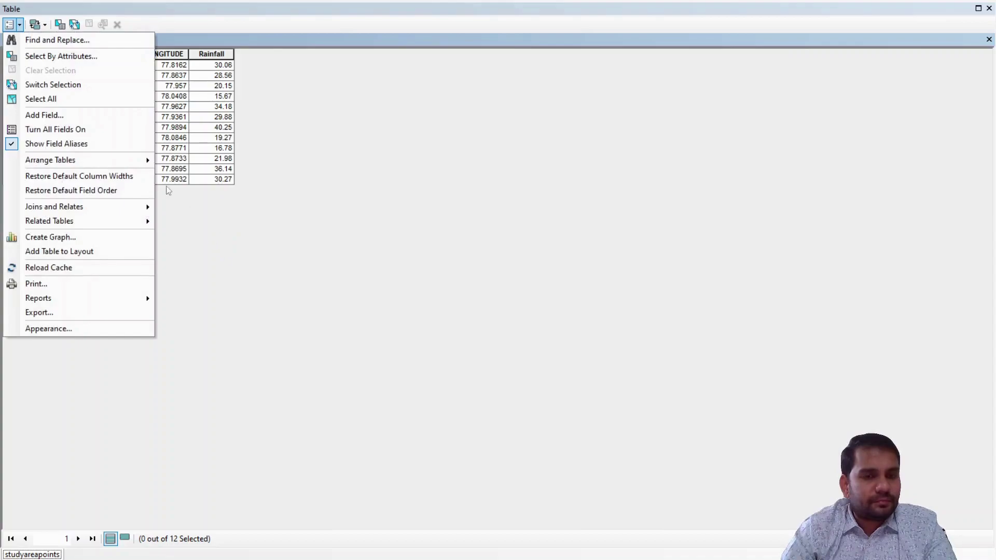
click(216, 297)
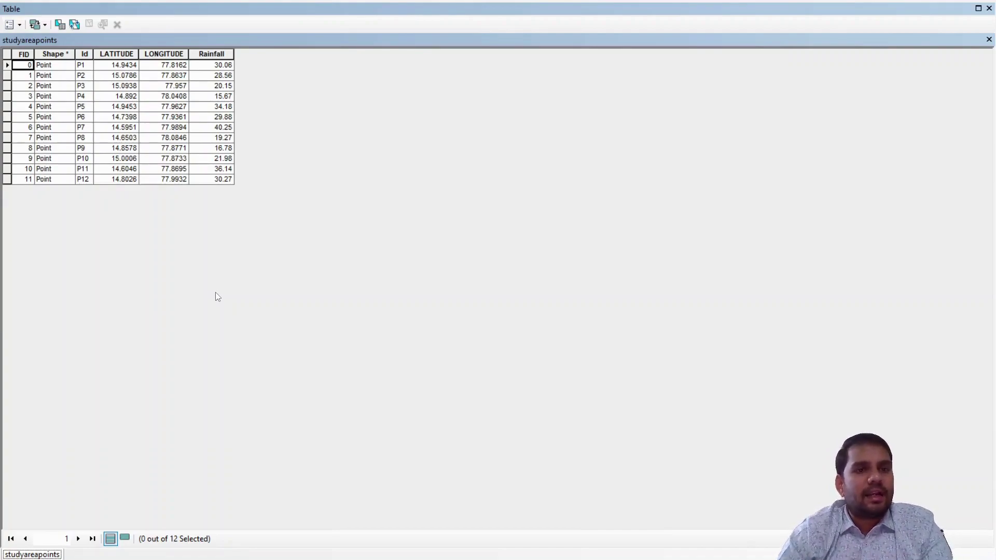
click(988, 8)
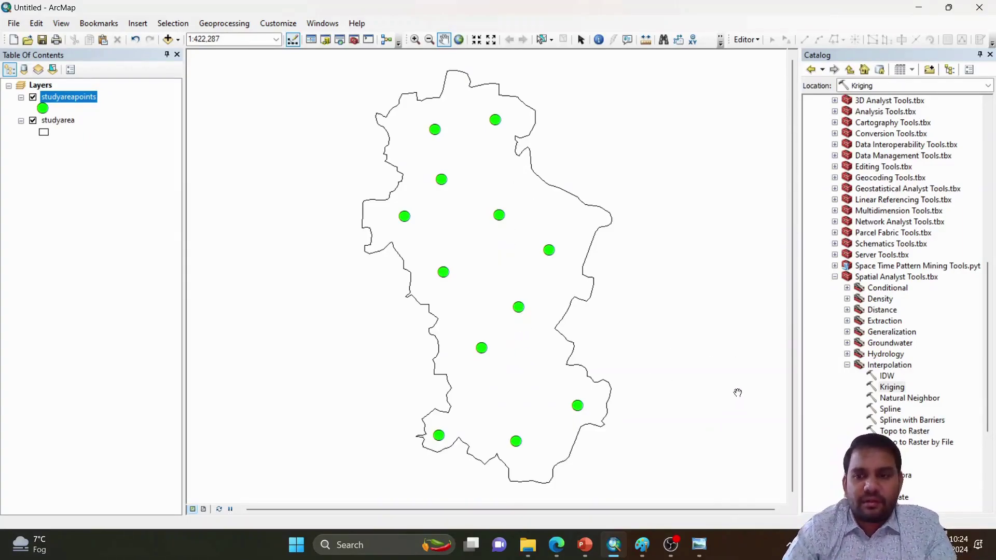
Step: Start the Spatial Analyst Kriging interpolation with studyareapoints as input point features and Rainfall as the Z value field
scroll(837, 275, up, 4)
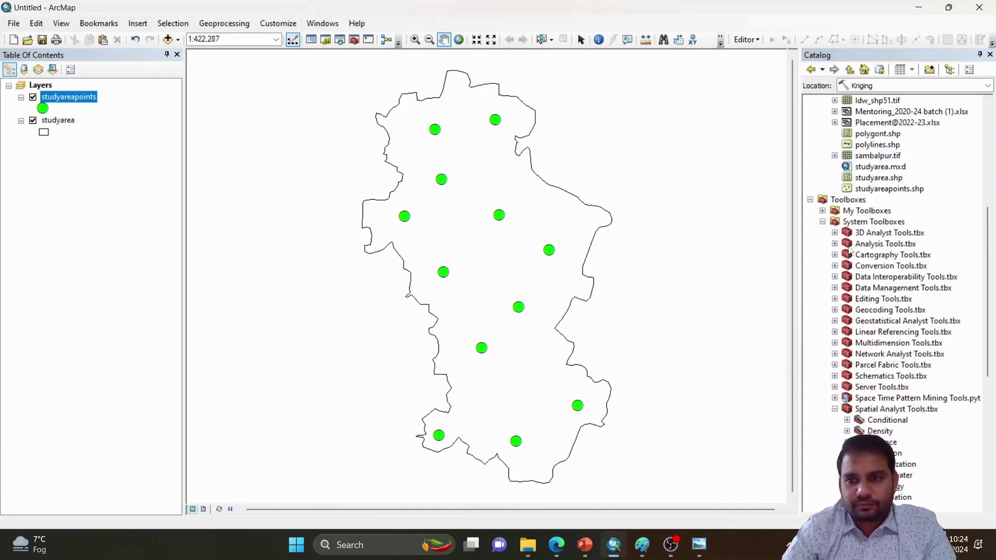
scroll(858, 226, down, 5)
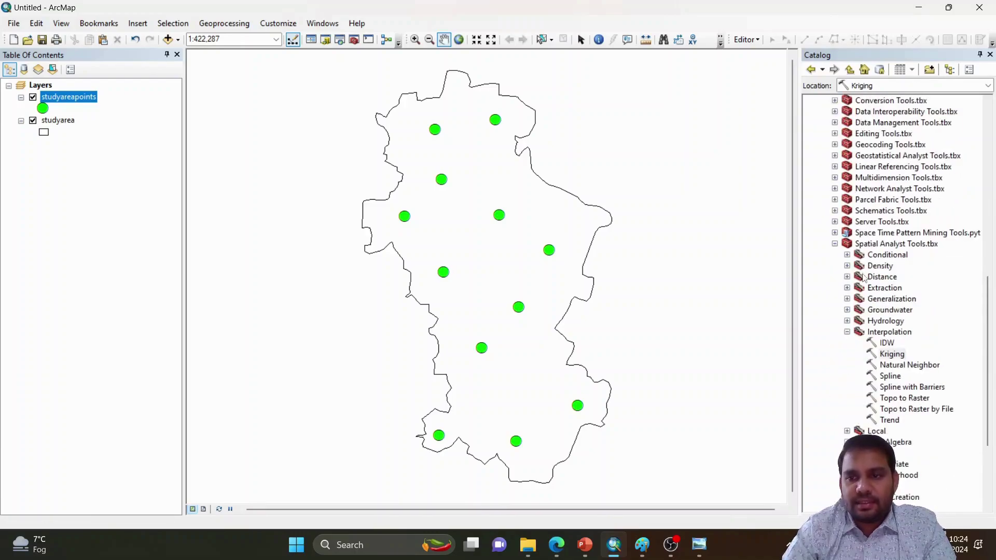
double_click(892, 356)
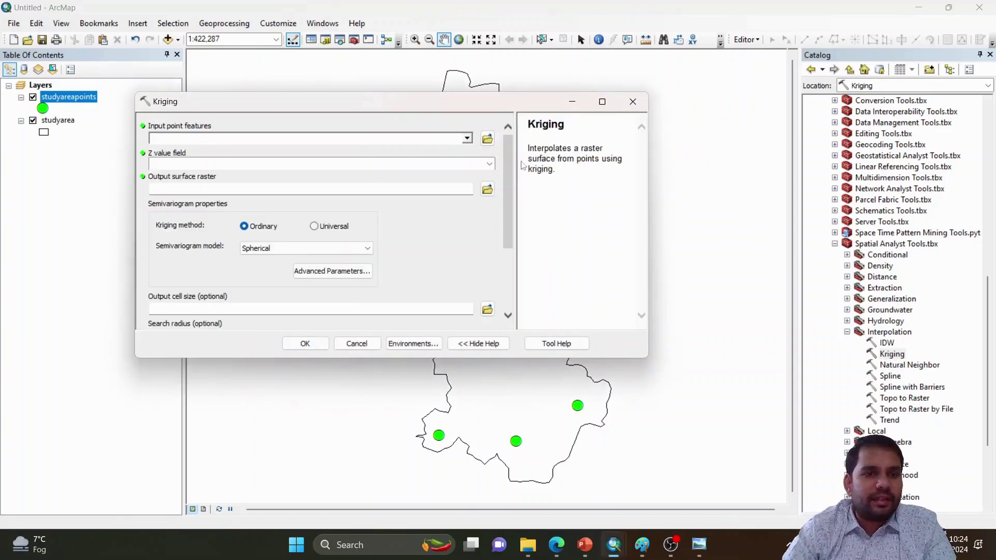
click(466, 138)
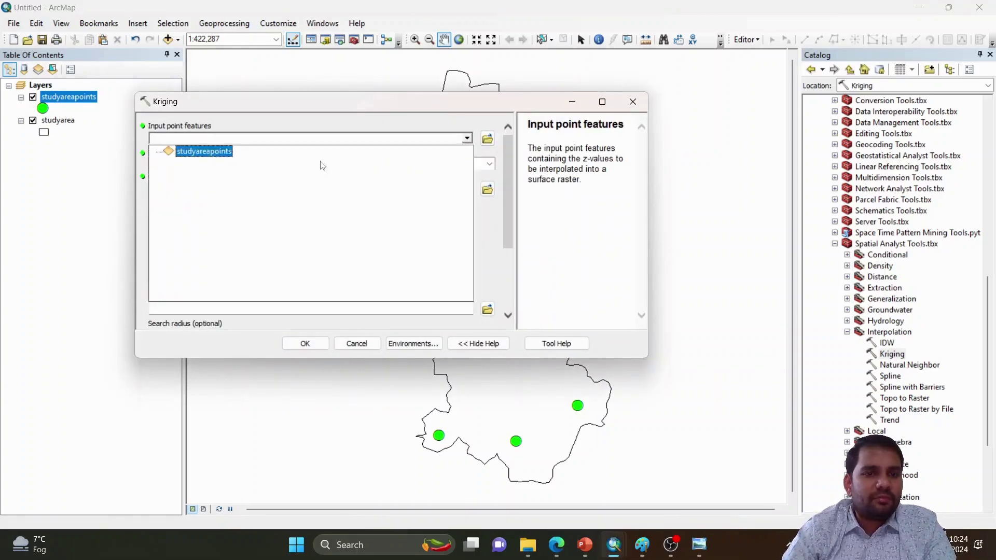
click(217, 154)
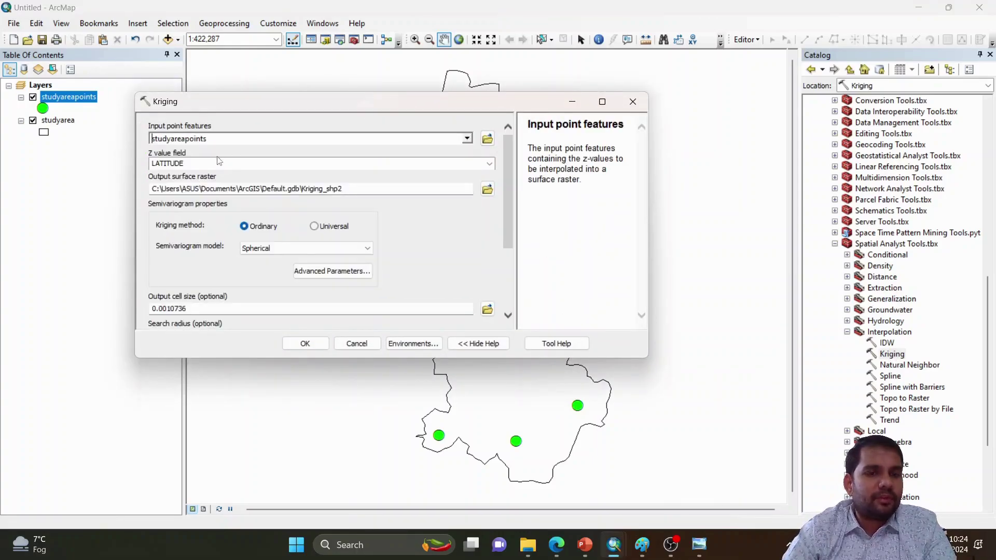
click(489, 165)
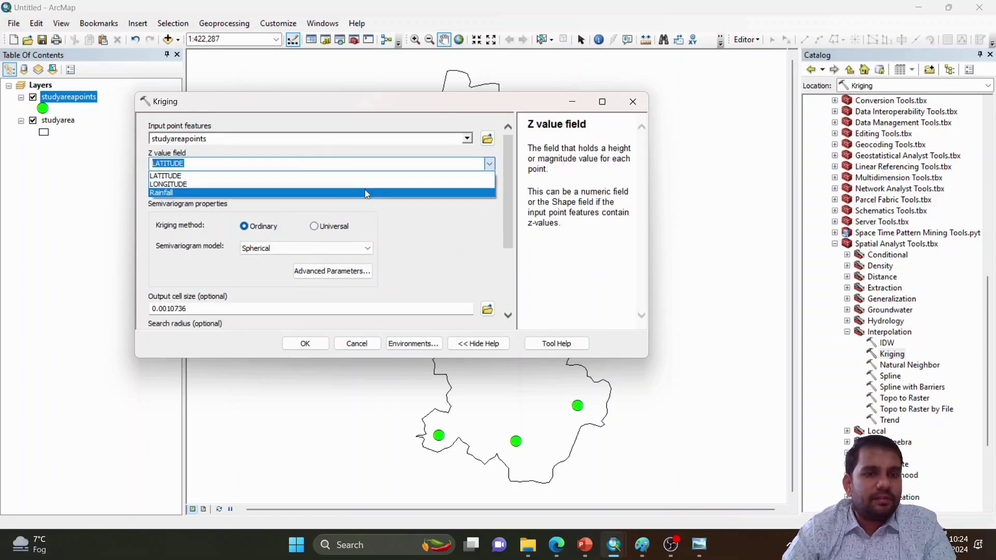
click(366, 193)
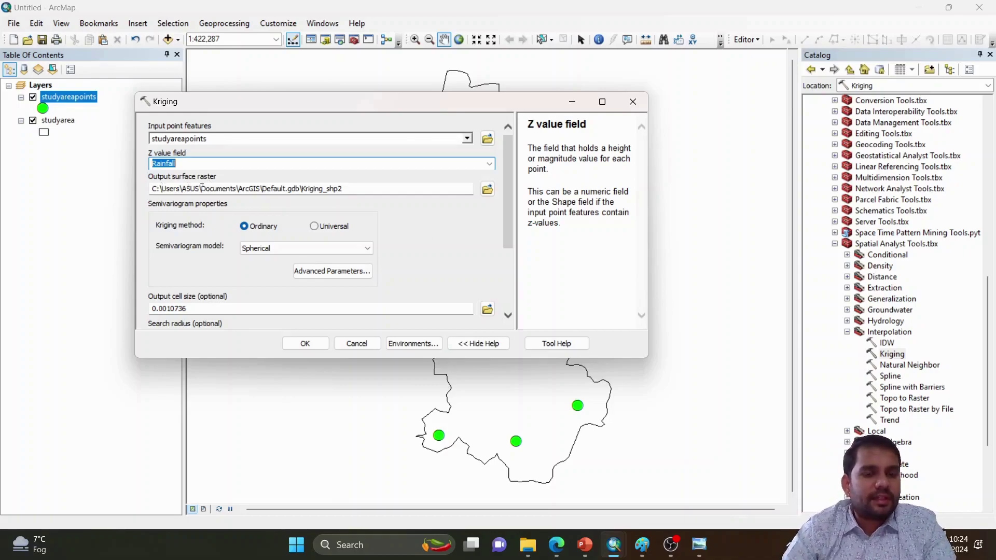
Step: Check the output cell size setting and read the Kriging tool's help page on usage, syntax parameters and code samples
drag(507, 214, 508, 242)
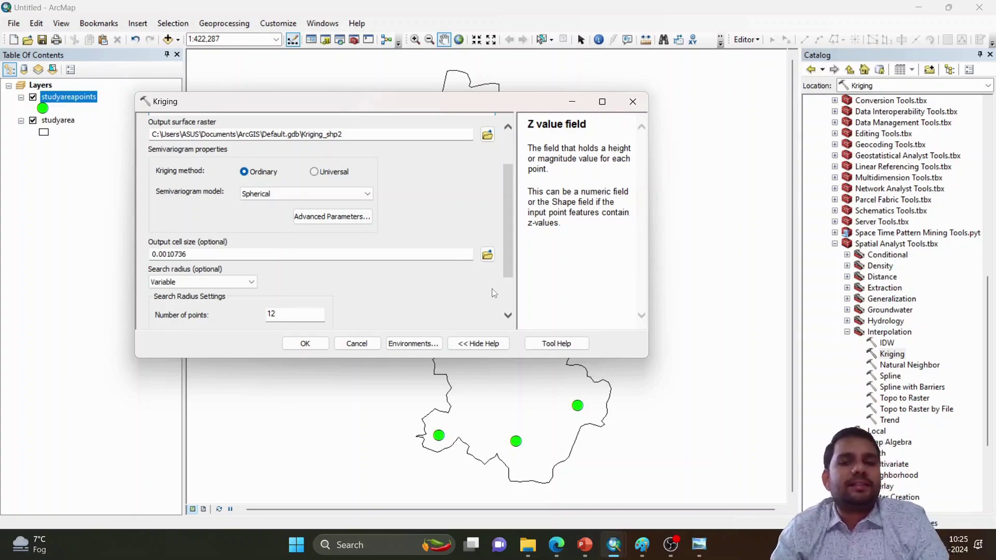
click(276, 255)
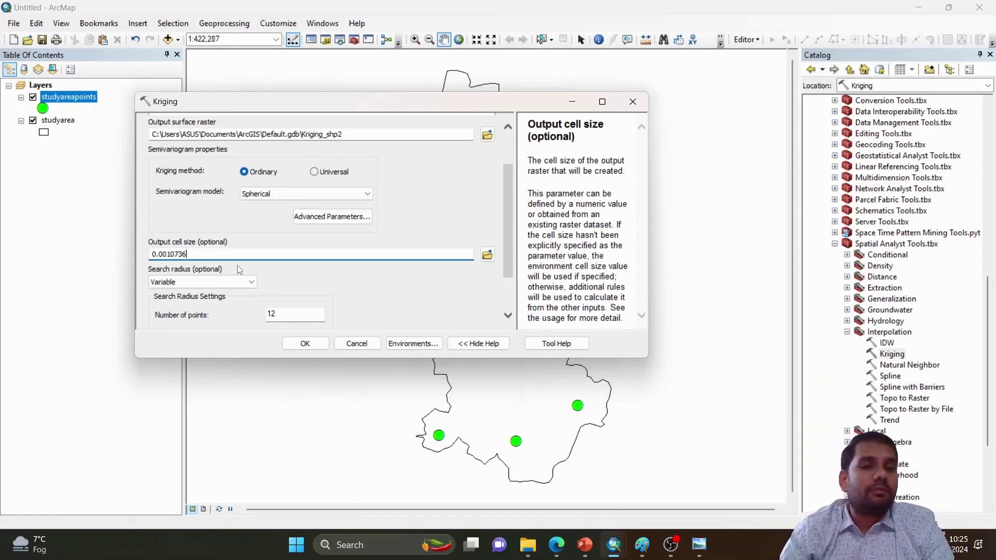
click(566, 344)
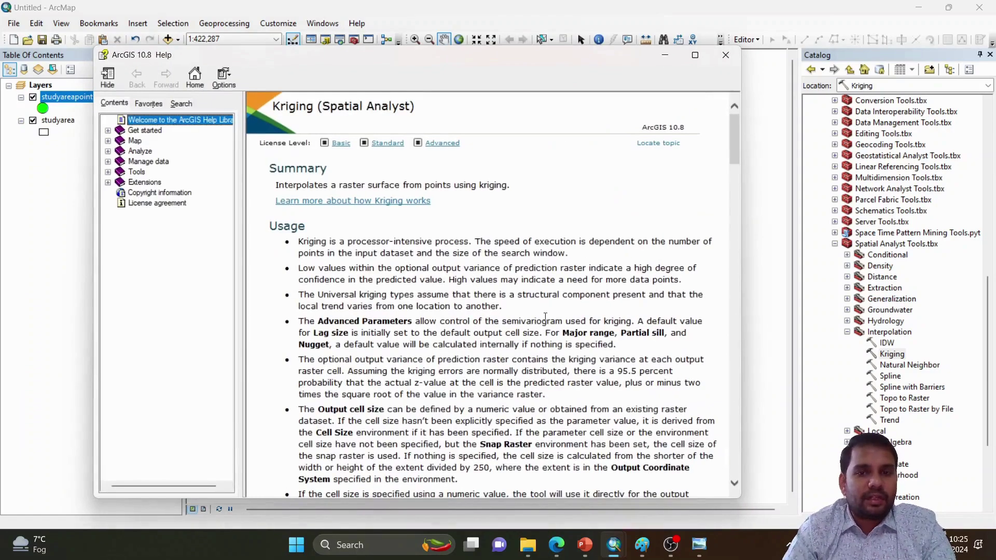
click(696, 54)
scroll(414, 259, down, 5)
scroll(414, 259, up, 5)
scroll(389, 268, down, 5)
scroll(388, 268, up, 5)
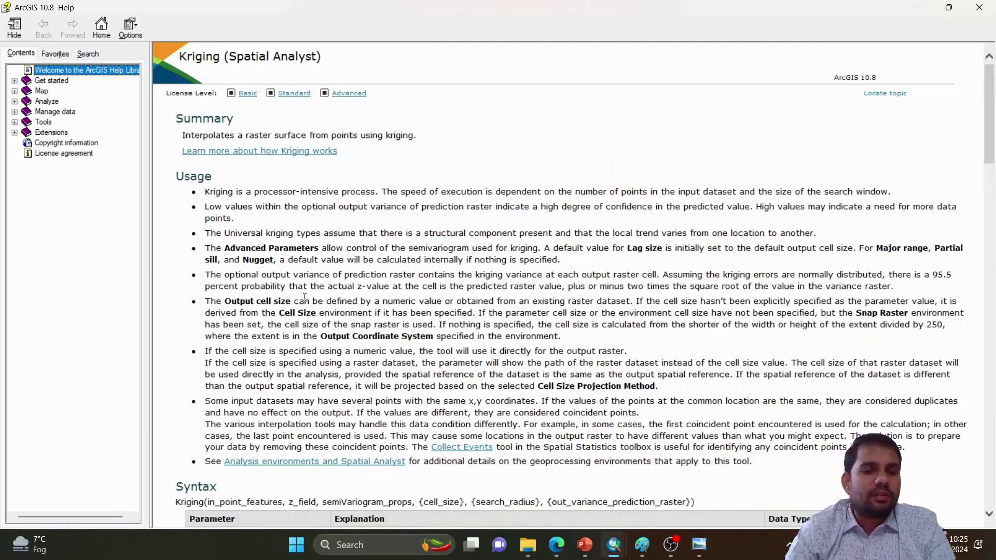
scroll(305, 297, down, 5)
scroll(304, 297, up, 5)
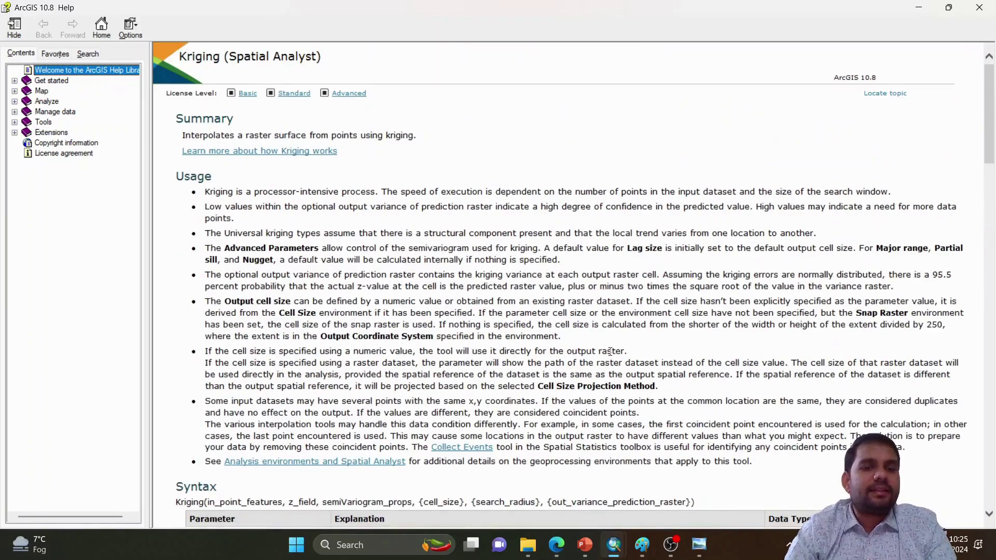
scroll(402, 332, down, 5)
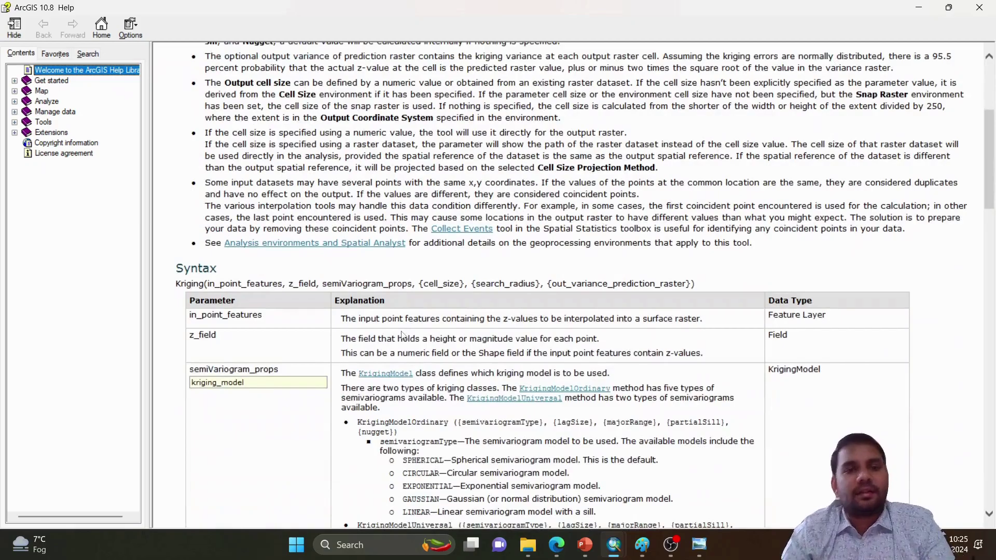
scroll(403, 334, down, 6)
scroll(408, 348, up, 3)
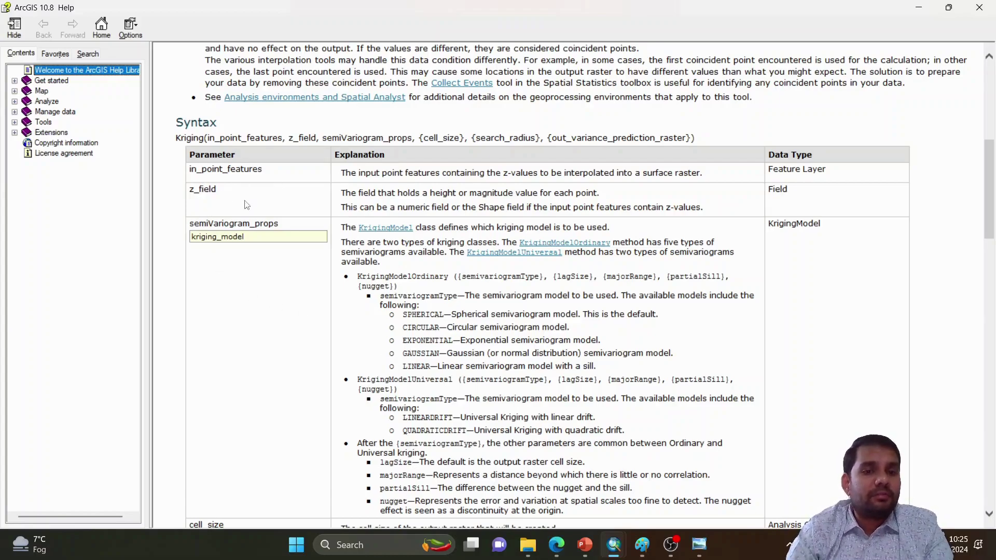
scroll(271, 291, down, 4)
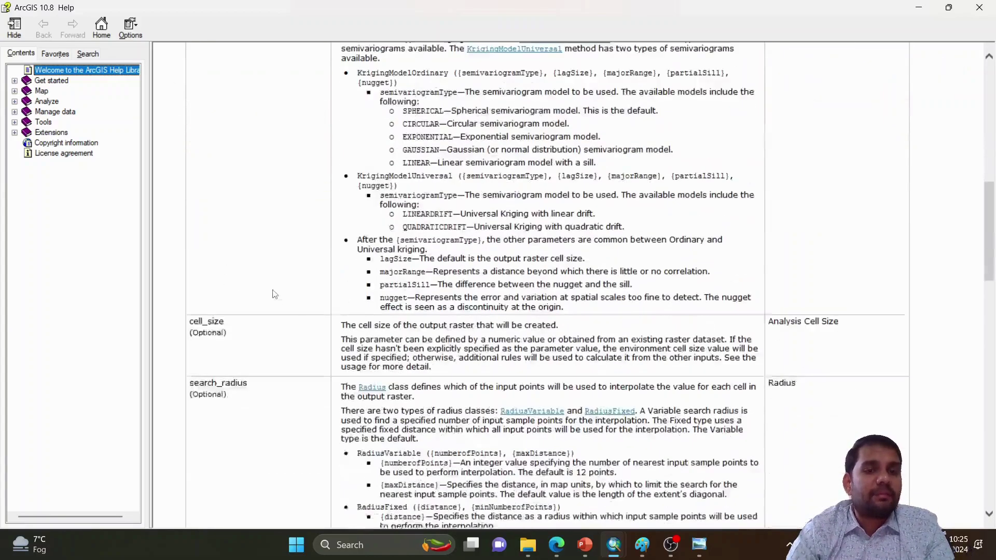
scroll(275, 294, down, 12)
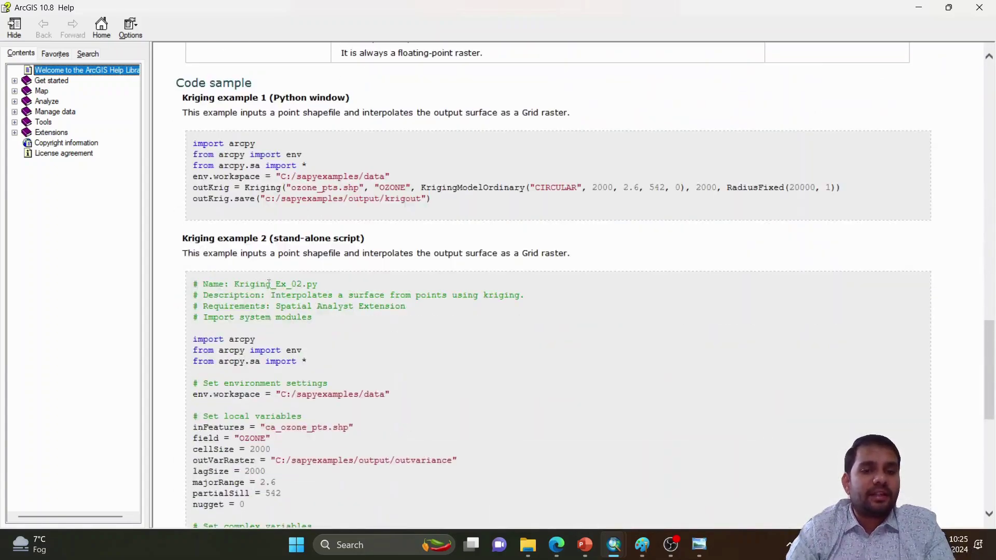
scroll(351, 415, down, 4)
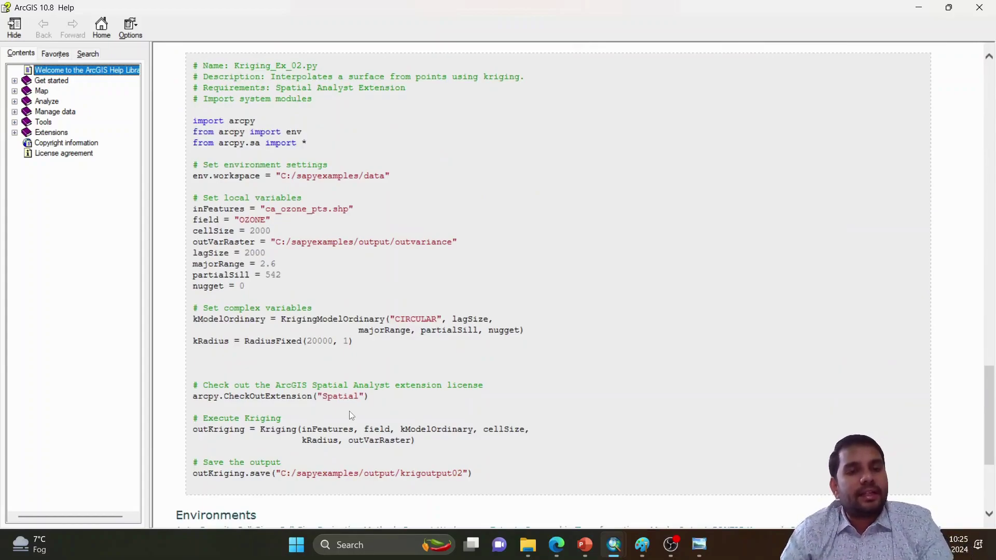
scroll(349, 411, down, 3)
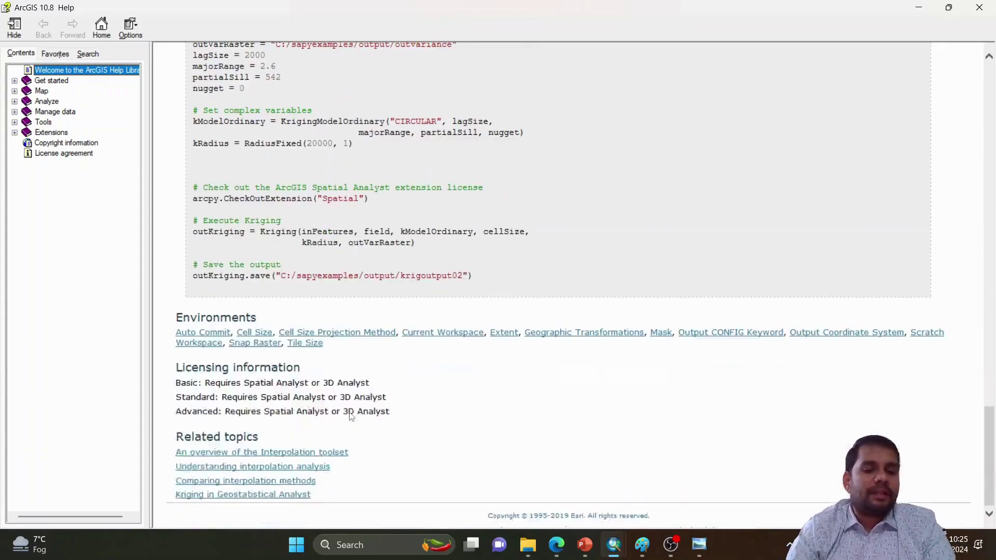
scroll(349, 411, up, 5)
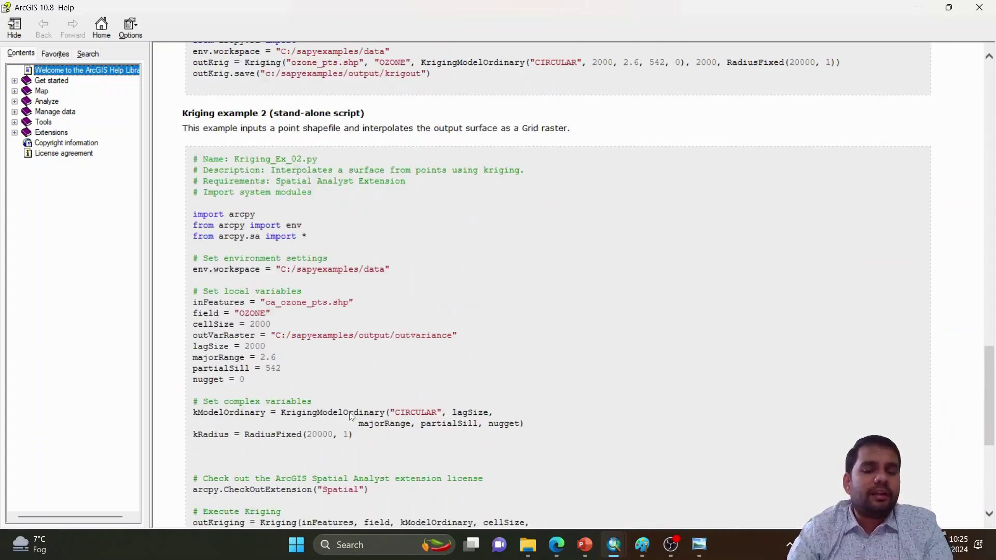
scroll(350, 412, up, 15)
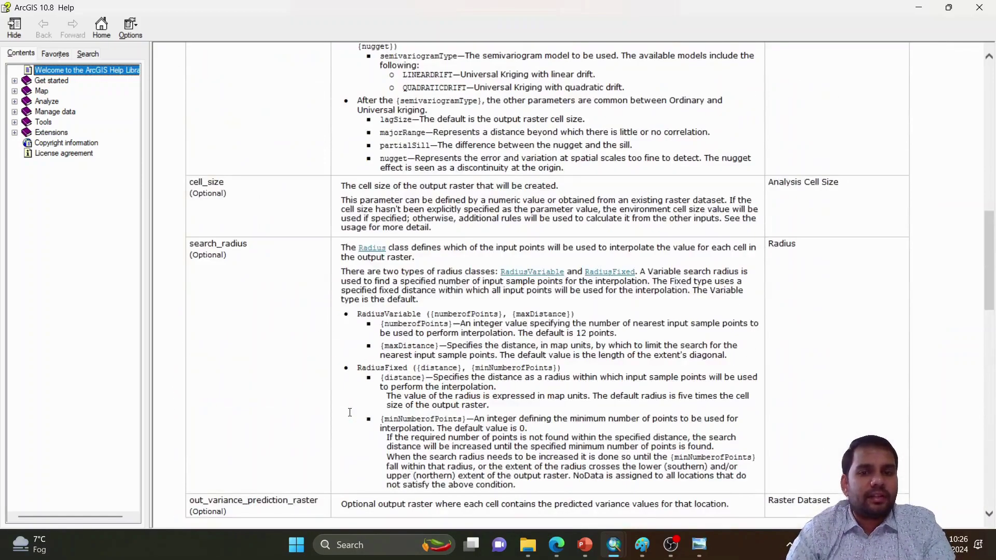
scroll(350, 412, up, 5)
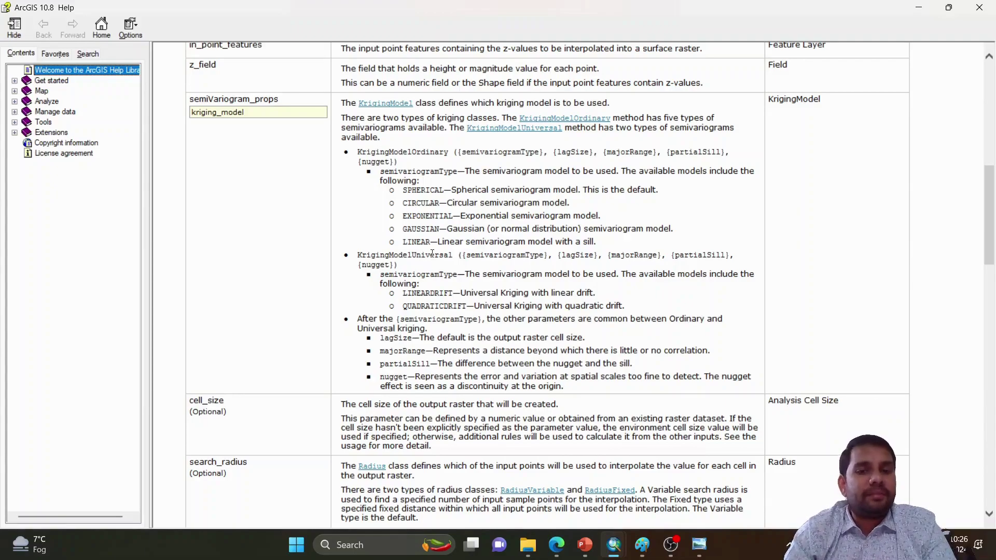
click(979, 7)
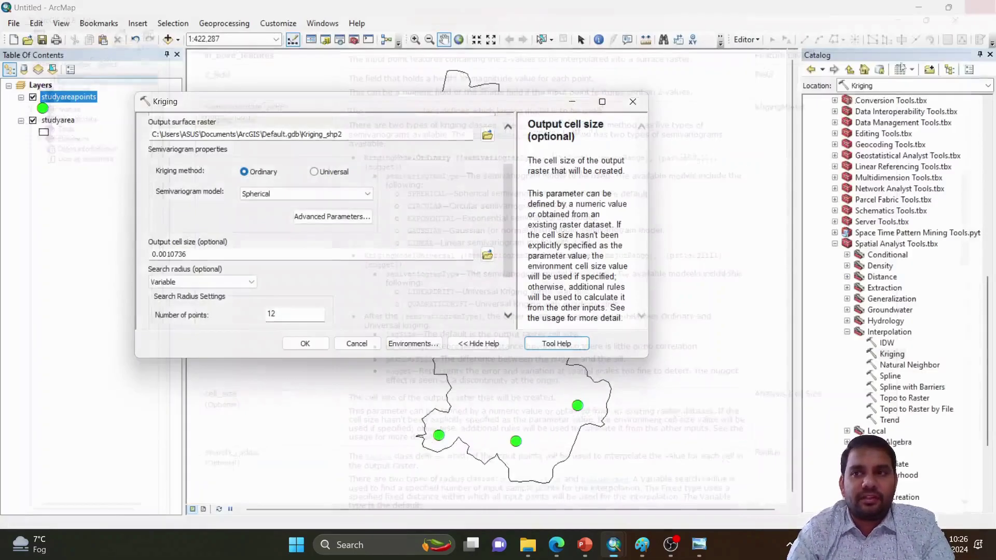
Step: Choose Spherical as the semivariogram model and check the remaining search radius and output settings
click(364, 196)
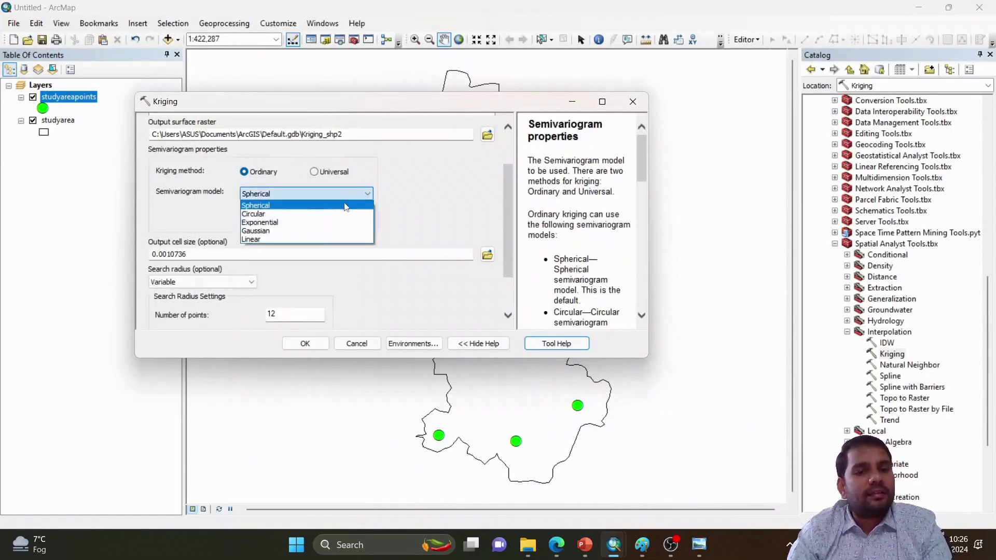
click(346, 206)
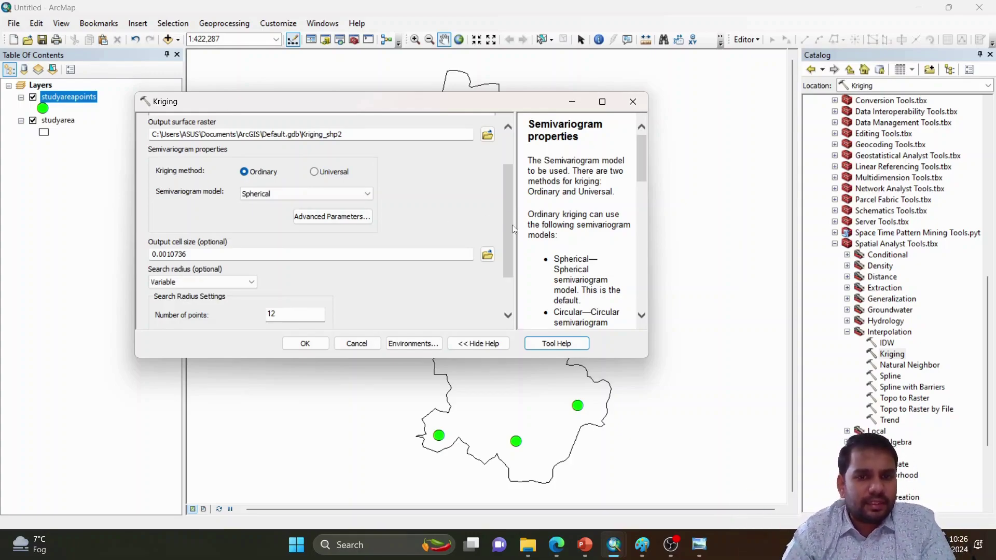
drag(511, 231, 511, 301)
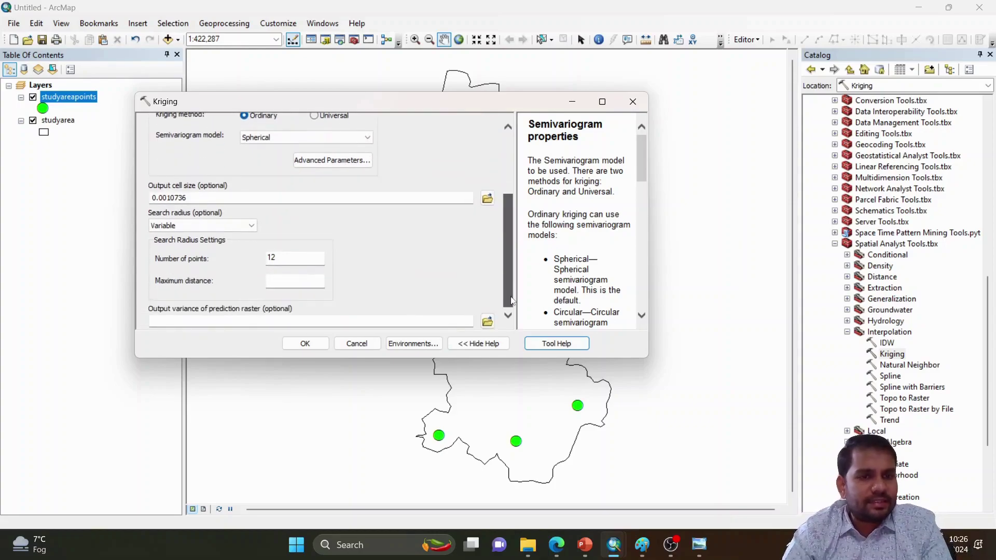
drag(505, 273, 515, 178)
scroll(515, 178, down, 3)
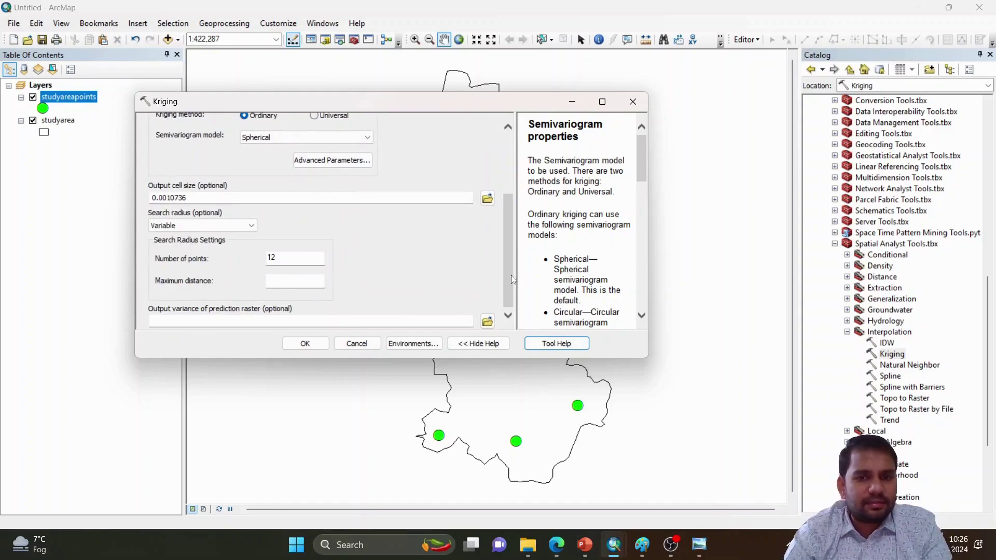
Step: Set the processing extent in the Kriging environment settings to Same as layer studyarea
click(432, 345)
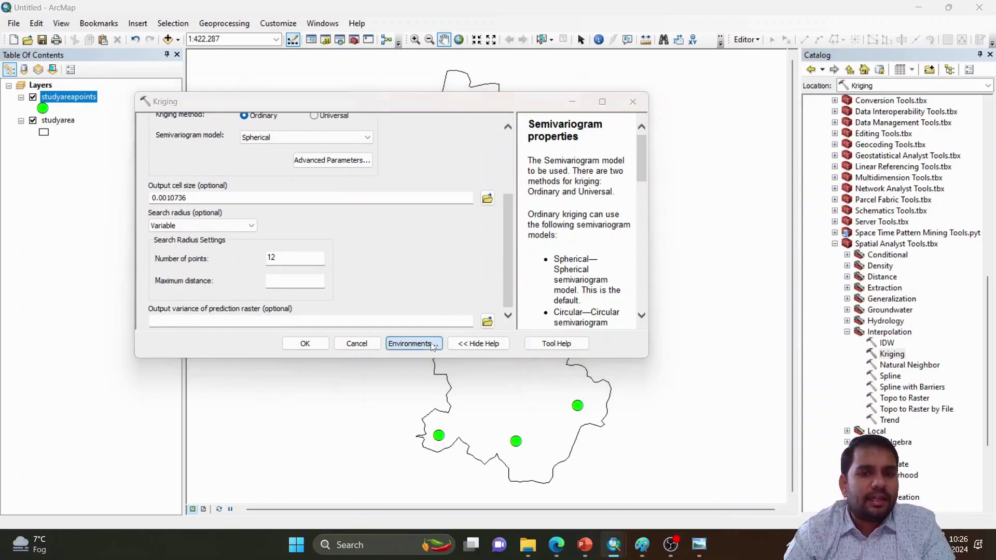
click(186, 157)
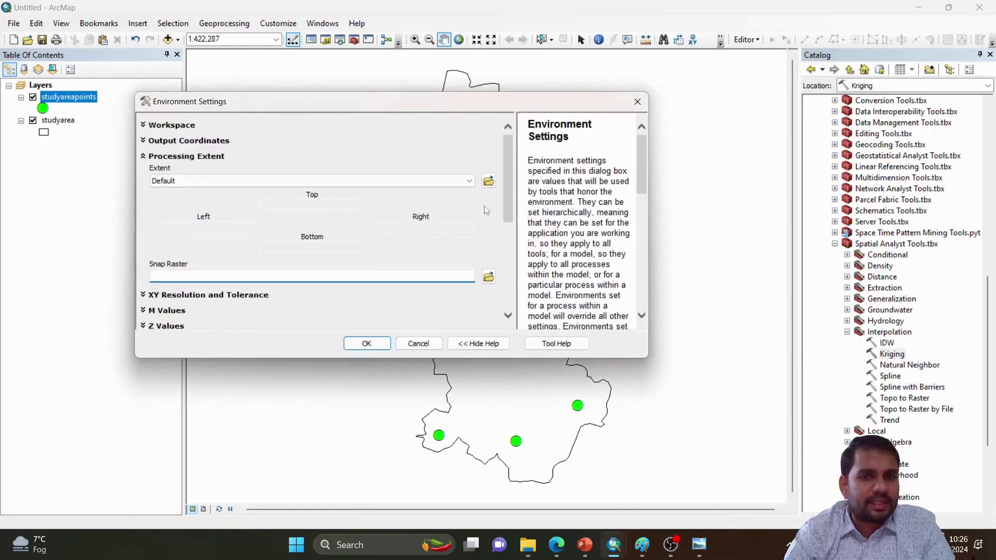
click(470, 180)
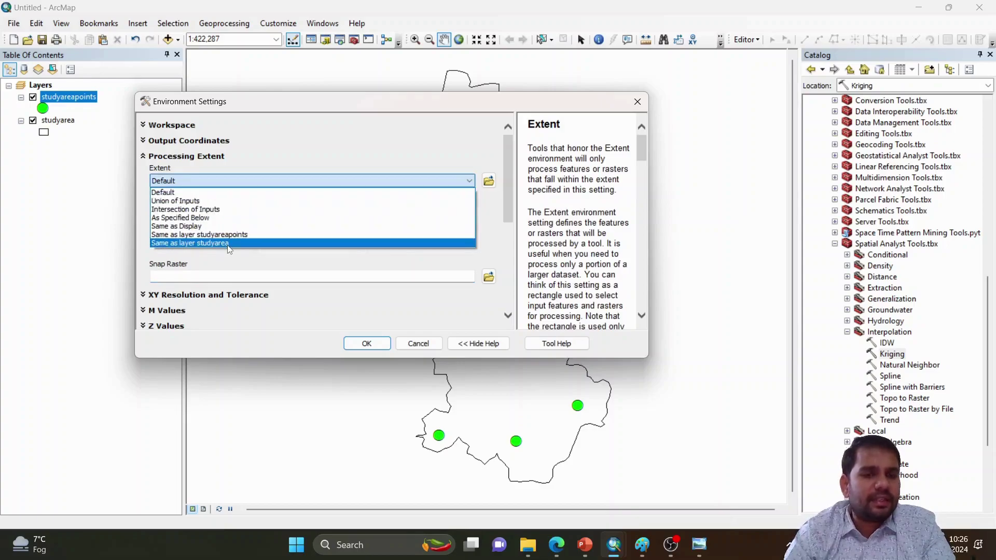
click(228, 244)
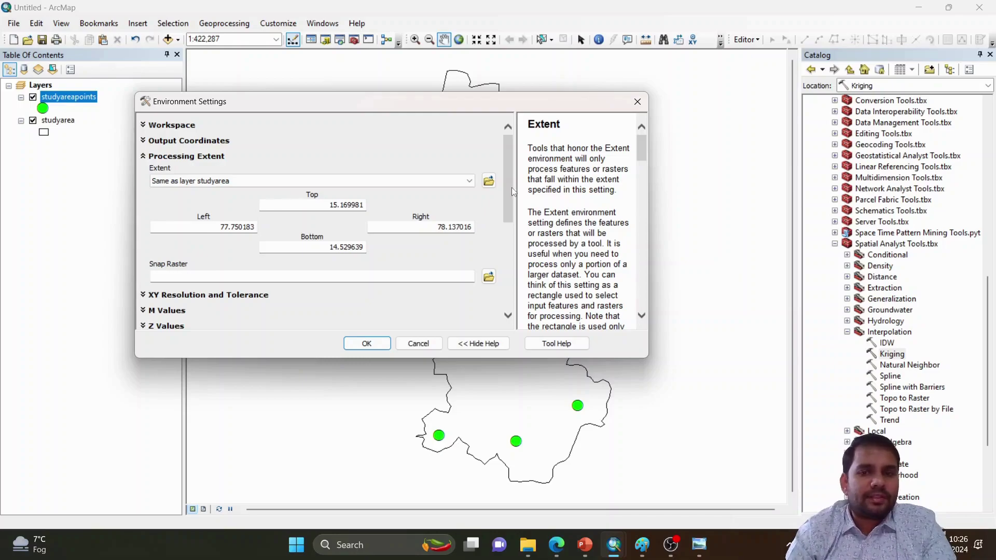
Step: Set the raster analysis mask to the studyarea layer in the environment settings and run the Kriging interpolation
scroll(508, 190, down, 5)
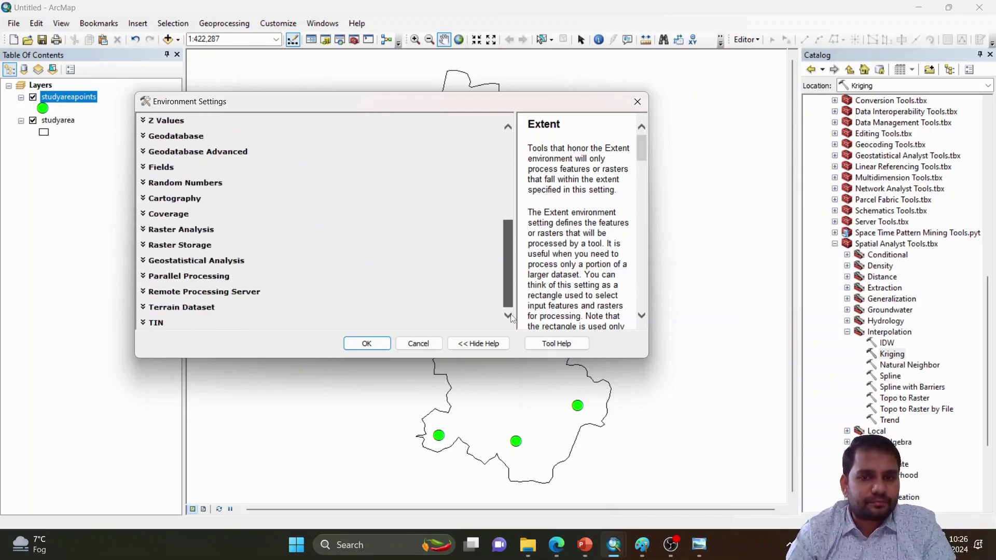
click(199, 229)
scroll(380, 283, down, 1)
click(468, 288)
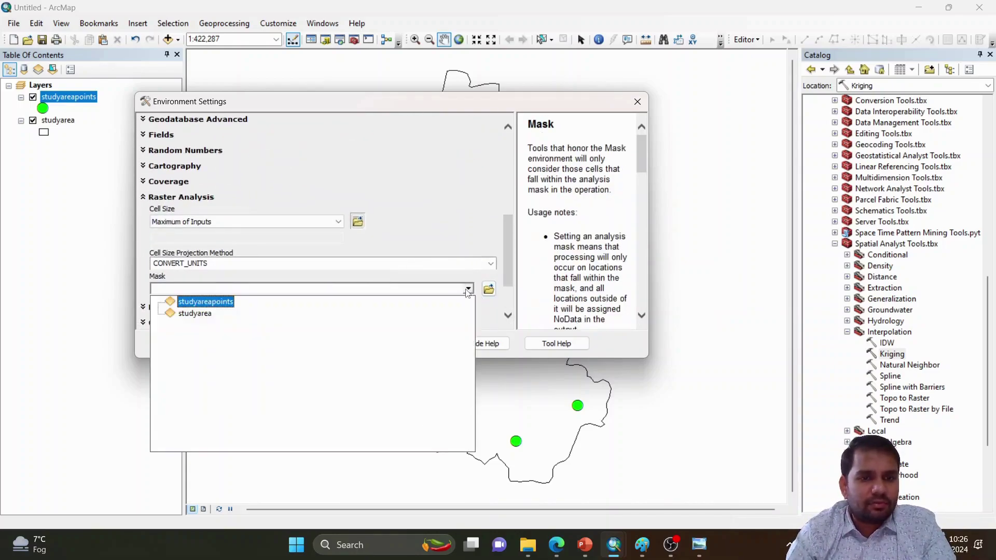
click(202, 315)
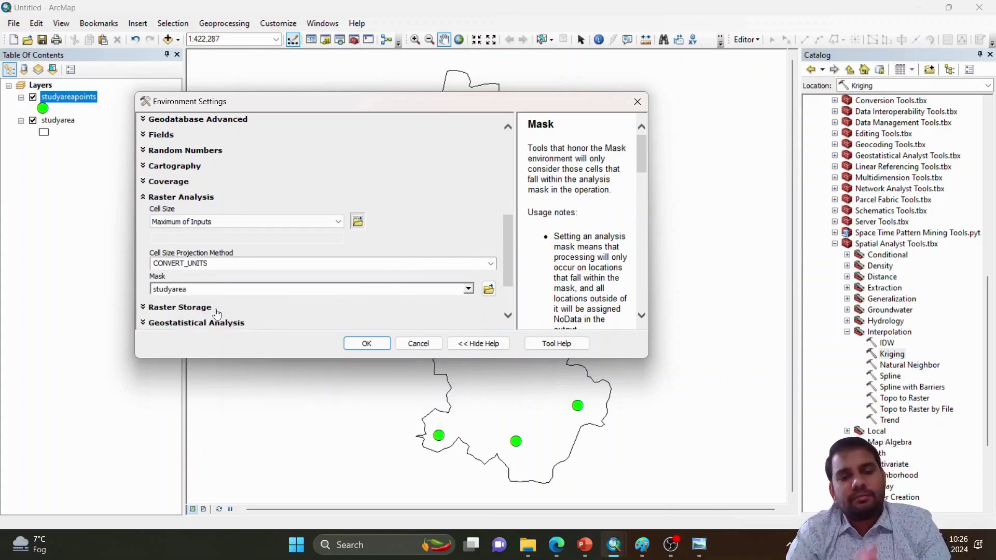
click(367, 343)
click(321, 345)
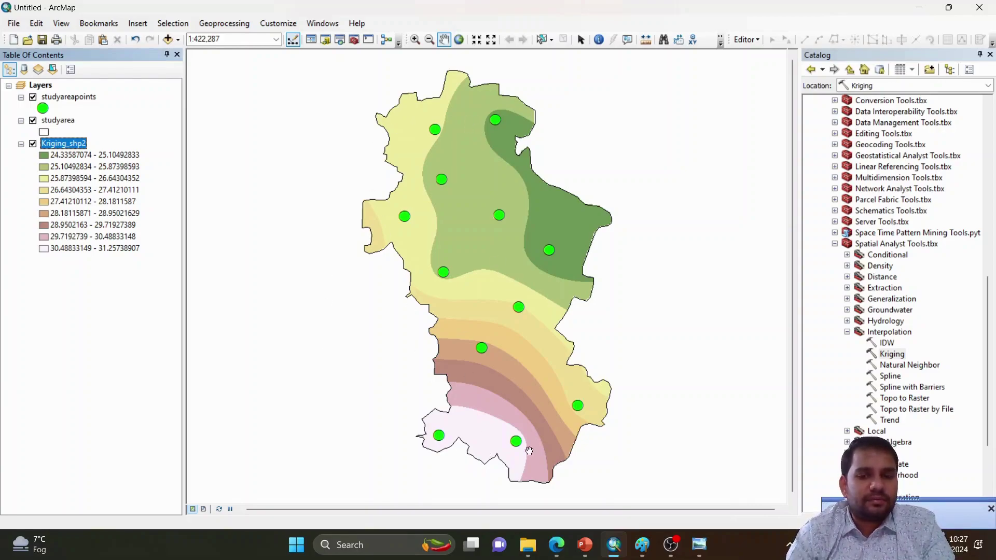
Step: Round the class labels in the Kriging_shp2 layer's classified symbology to 3 significant digits
right_click(72, 143)
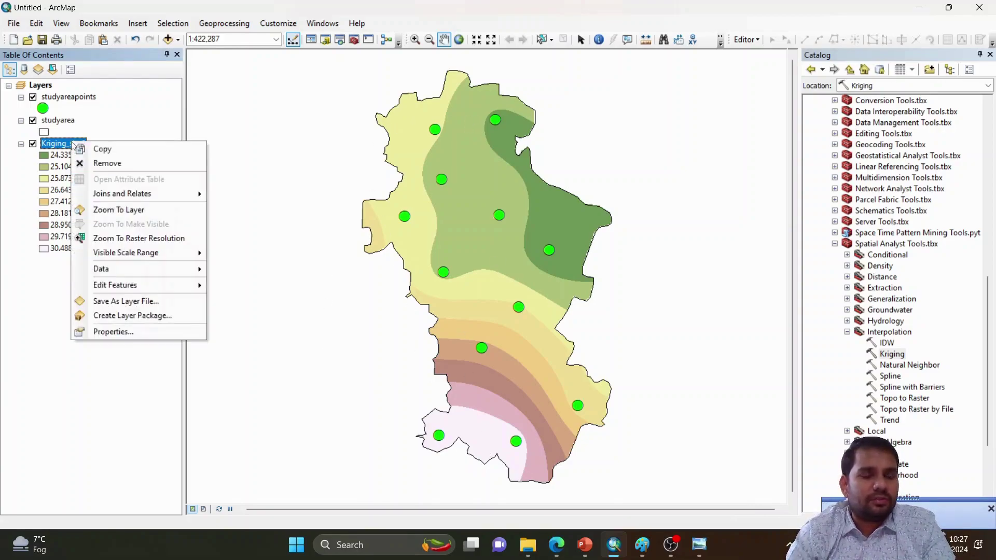
click(159, 336)
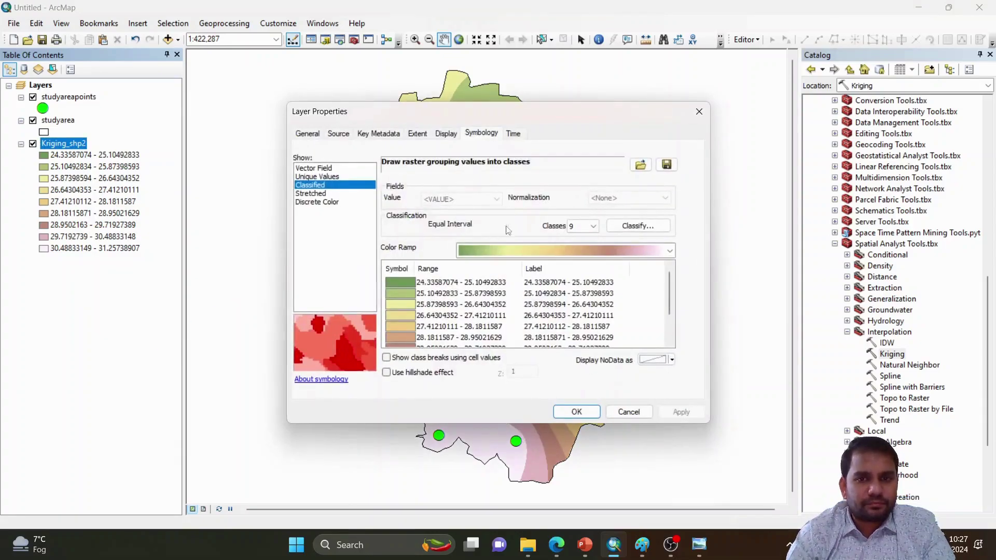
right_click(594, 272)
key(Escape)
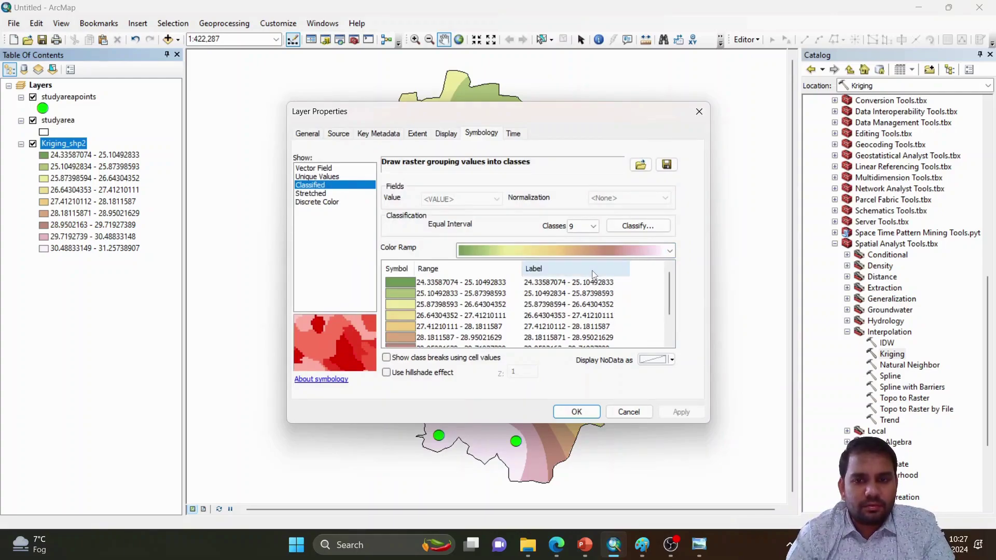
click(594, 274)
click(667, 293)
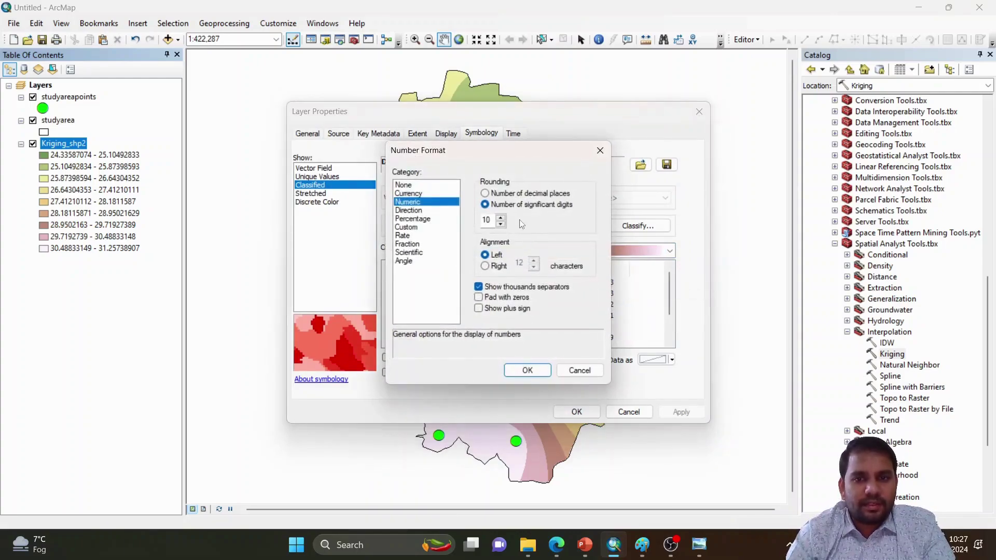
click(501, 224)
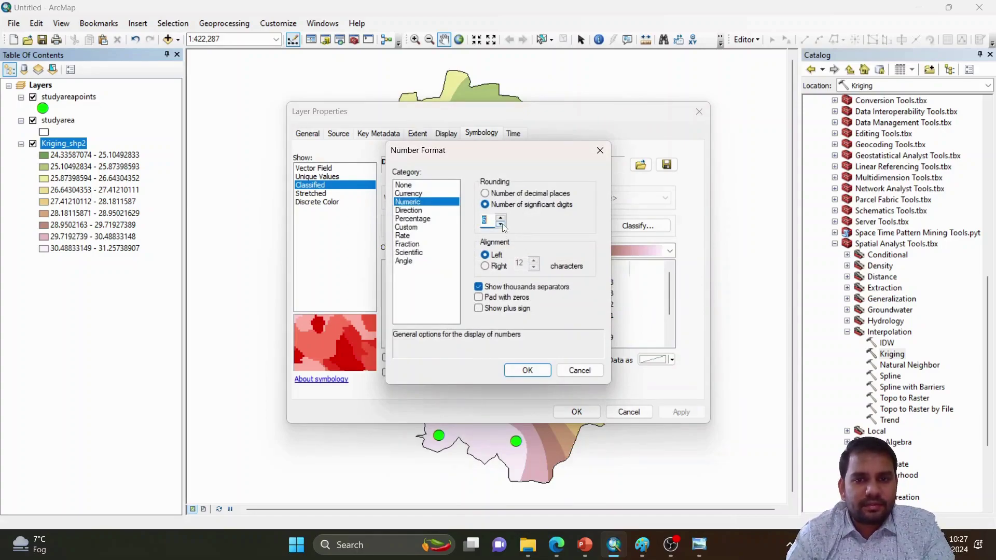
click(526, 369)
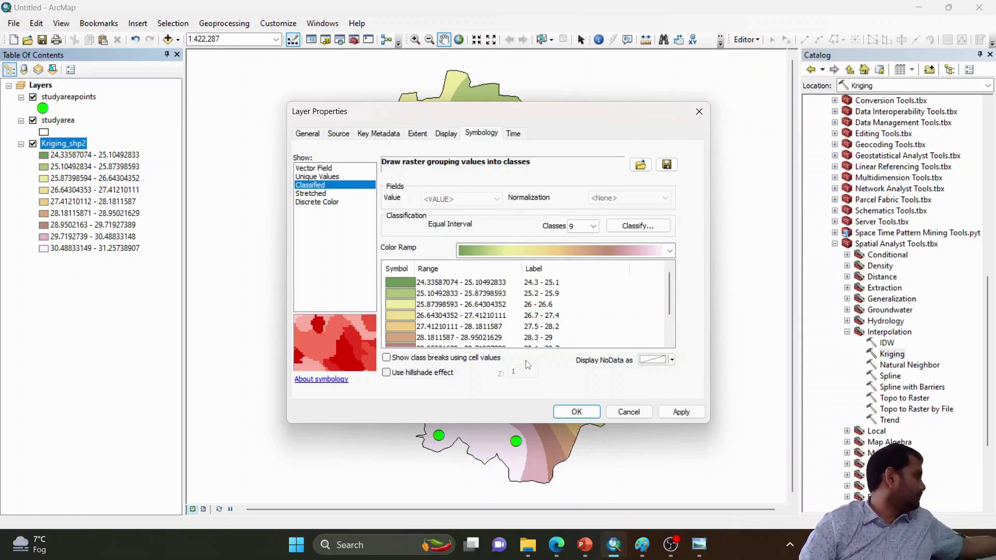
Step: Classify the Kriging raster into 7 classes and apply the white-magenta-blue-green-yellow-dark red color ramp
click(593, 226)
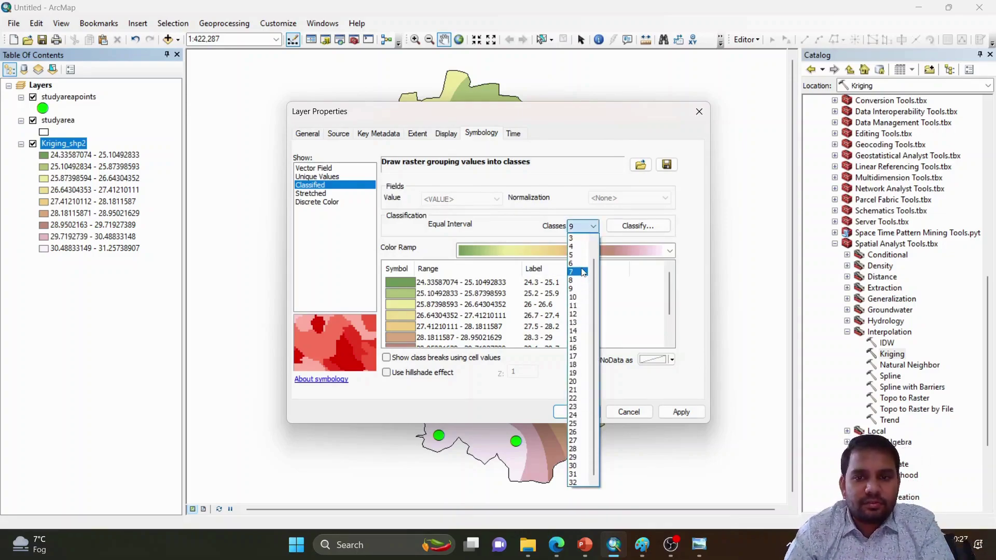
click(580, 272)
click(670, 251)
scroll(670, 251, down, 1)
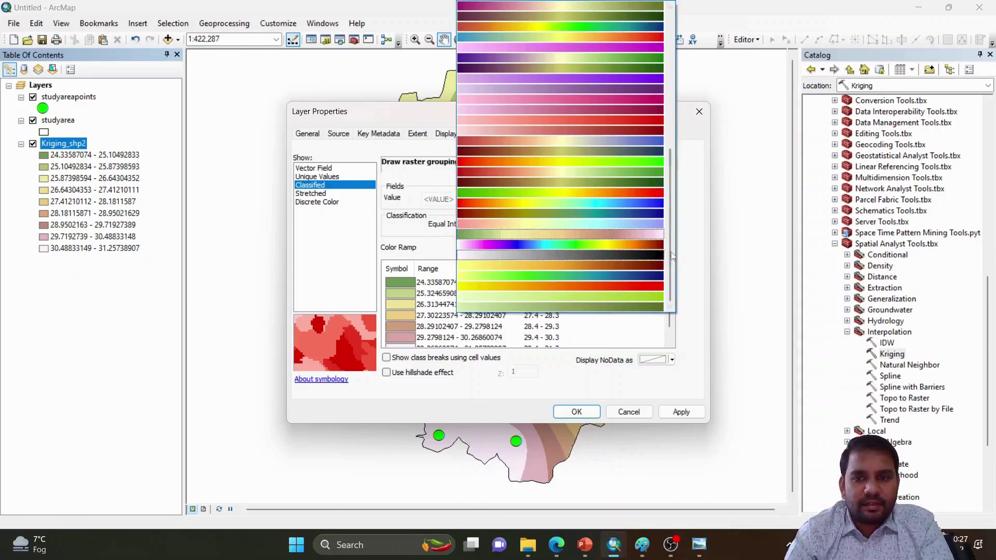
click(651, 244)
click(576, 411)
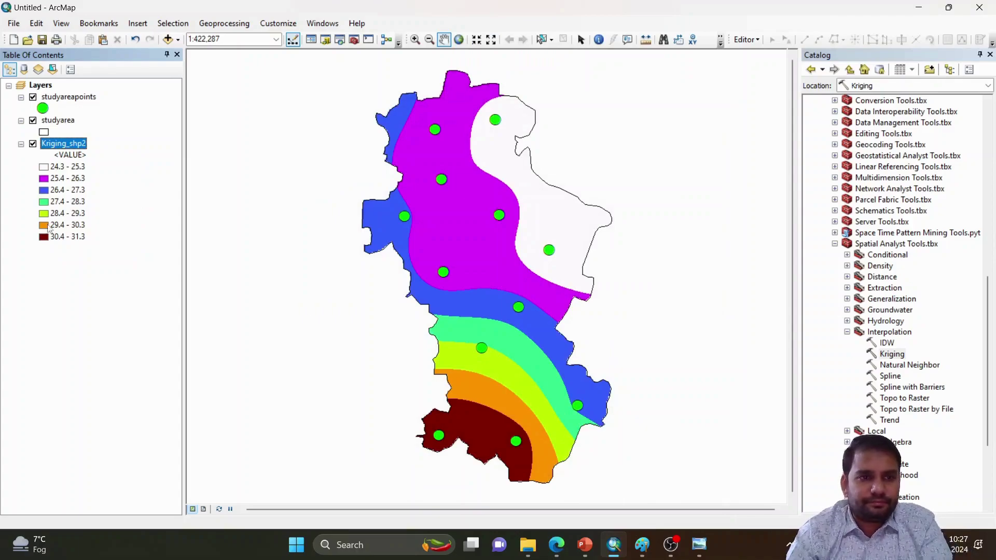
Step: Change the Kriging_shp2 color ramp to the one running from red through yellow and cyan to blue
right_click(75, 148)
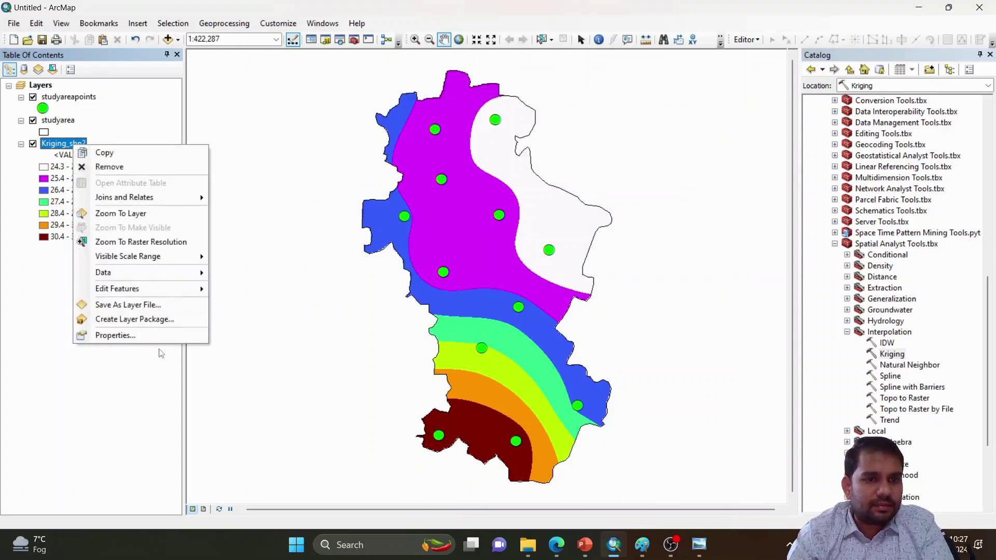
click(155, 336)
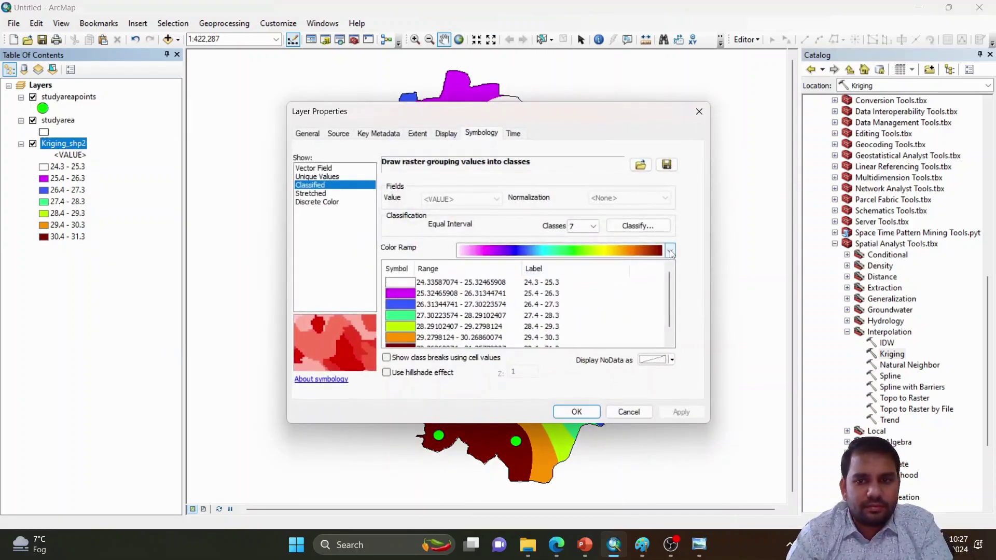
click(629, 251)
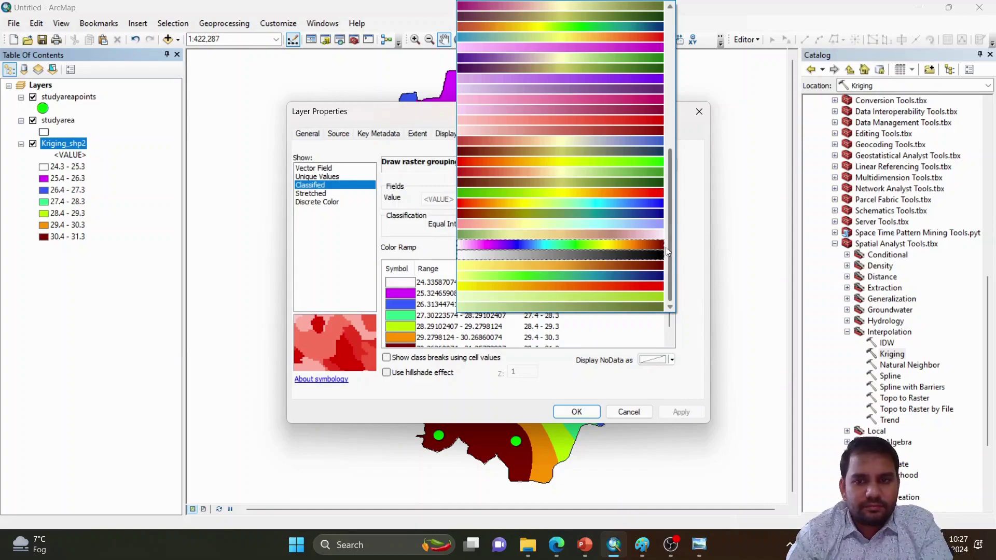
click(654, 203)
click(680, 412)
click(577, 412)
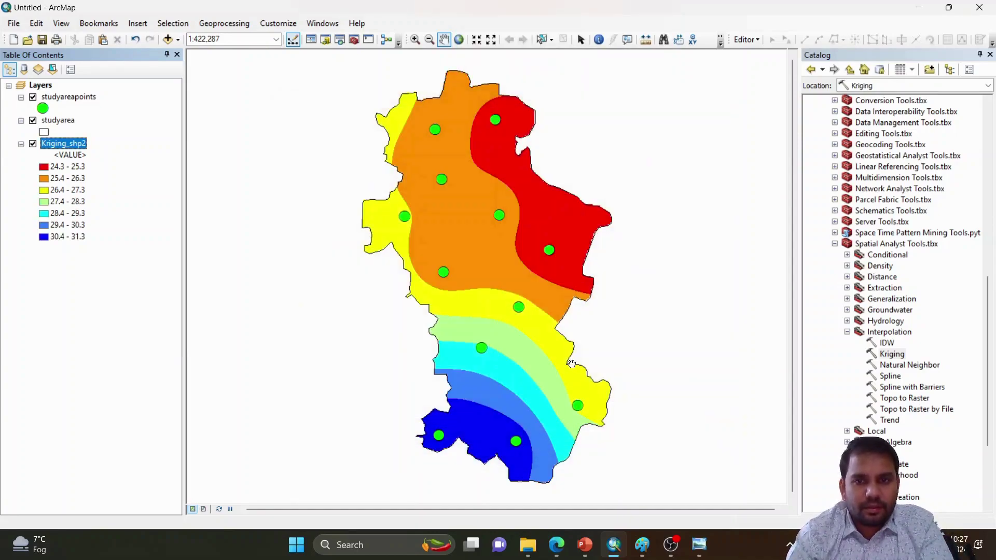
Step: Clear the <VALUE> heading text under the Kriging_shp2 layer in the table of contents
click(79, 155)
click(78, 156)
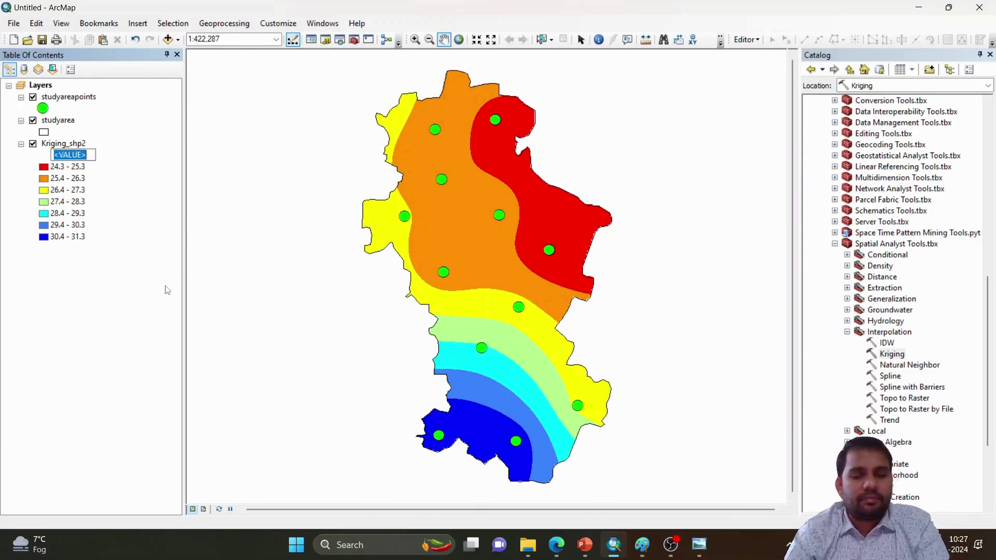
key(BackSpace)
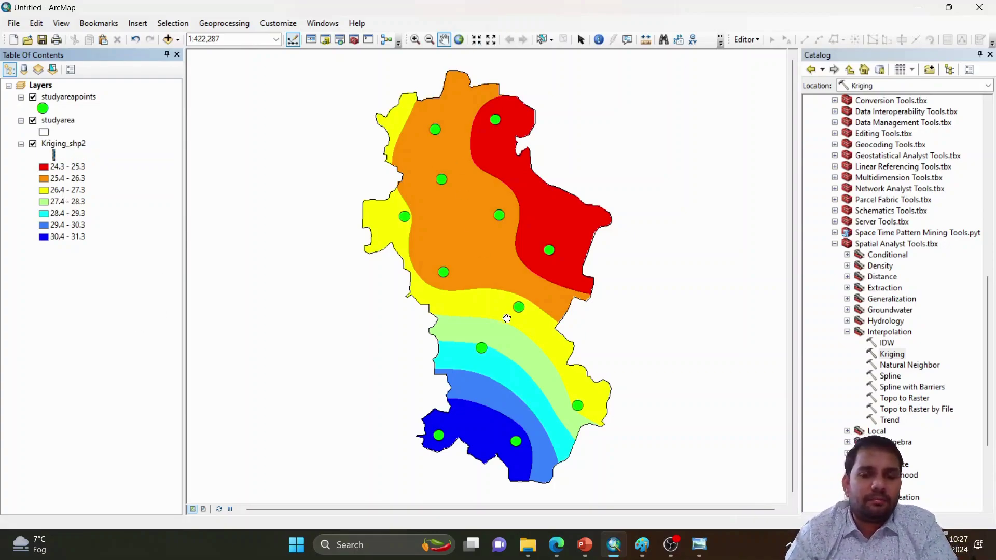
Step: Switch to the page layout and enlarge the study area within the data frame to a scale of about 1:336,499
click(203, 509)
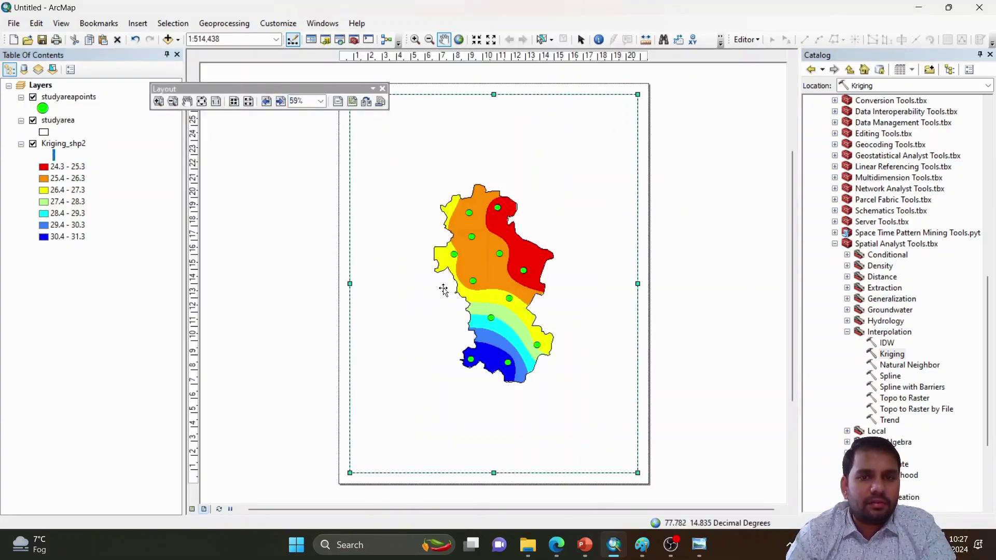
click(415, 39)
drag(409, 159, 585, 383)
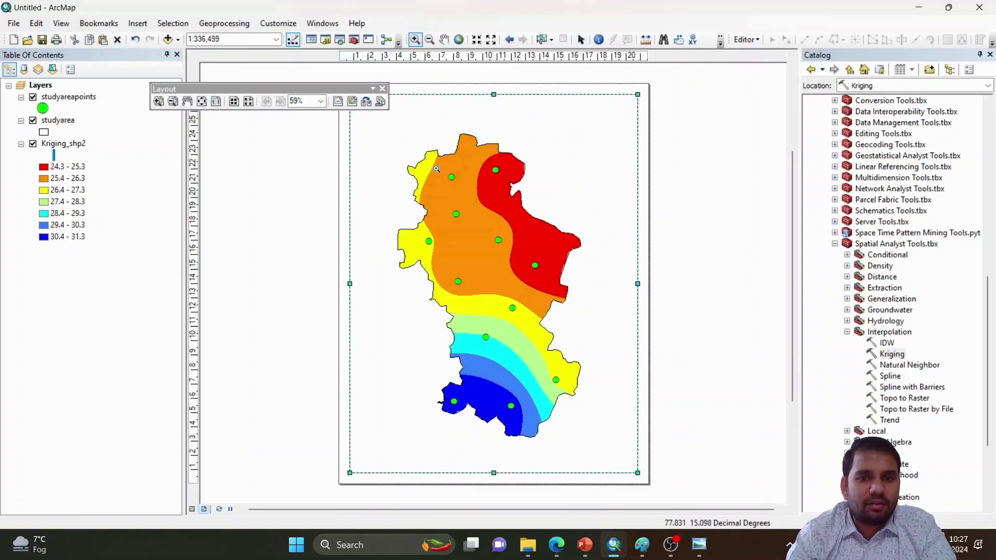
click(382, 88)
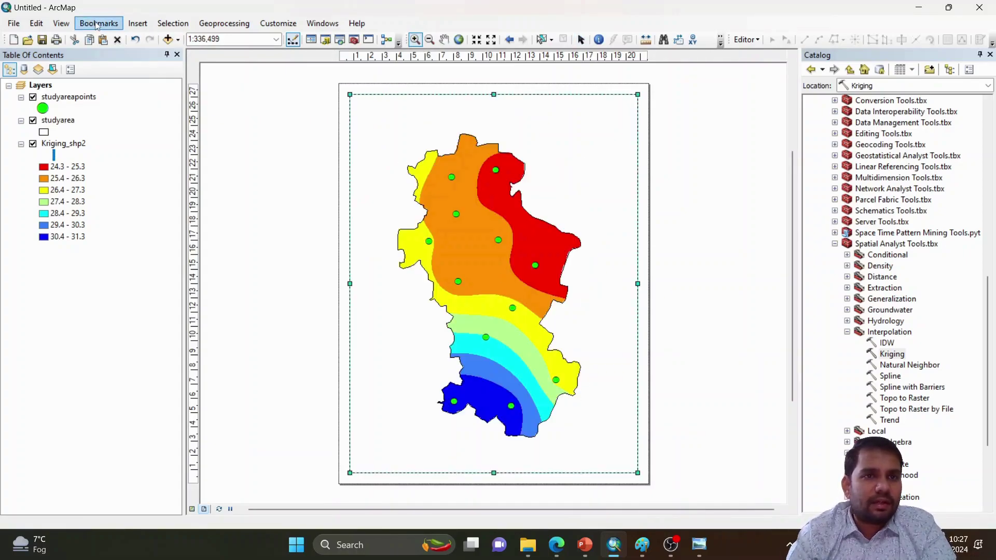
Step: Insert the map title "RAINFALL MAP OF STUDY AREA USING KRIGING" on the layout
click(139, 25)
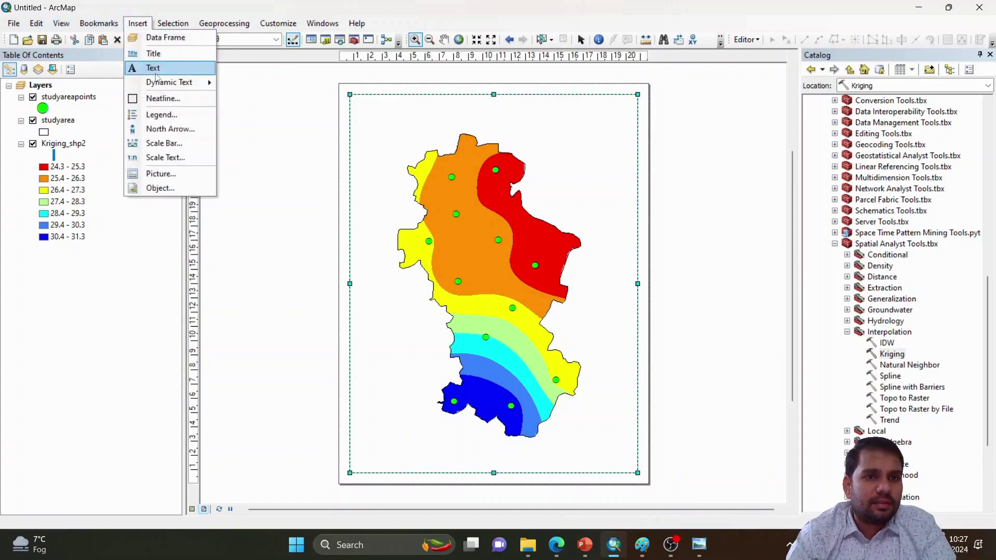
click(158, 54)
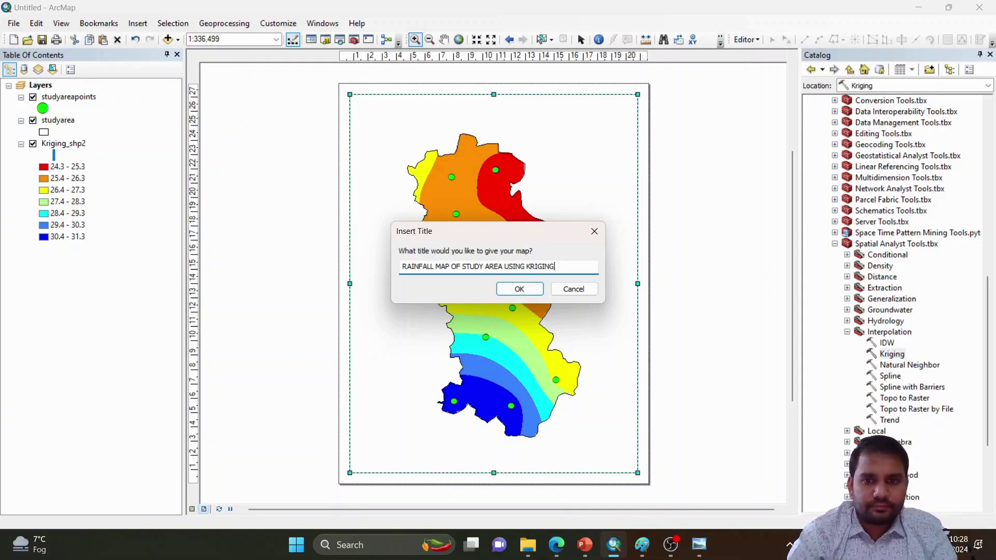
click(520, 289)
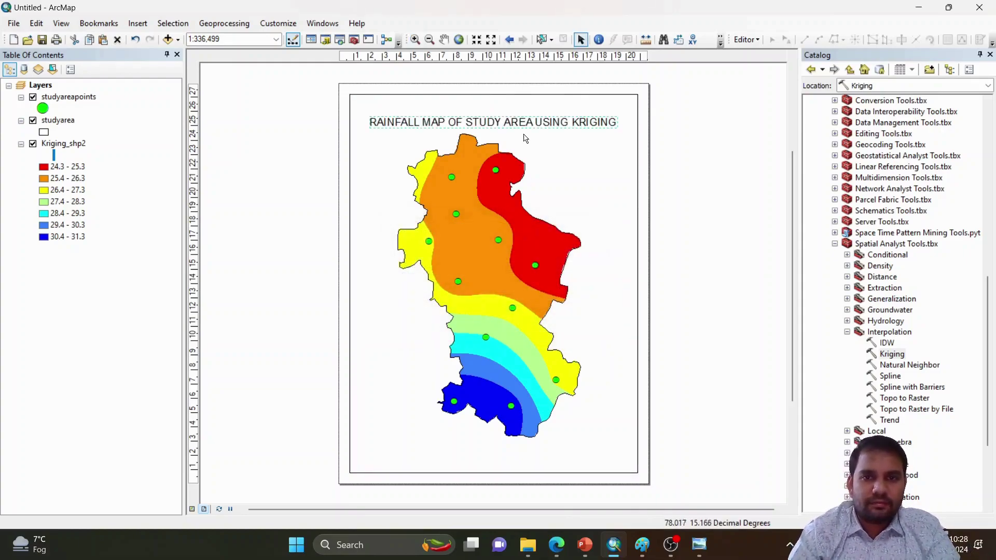
Step: Format the map title in dark red, size 26, with underlining
double_click(519, 119)
click(574, 352)
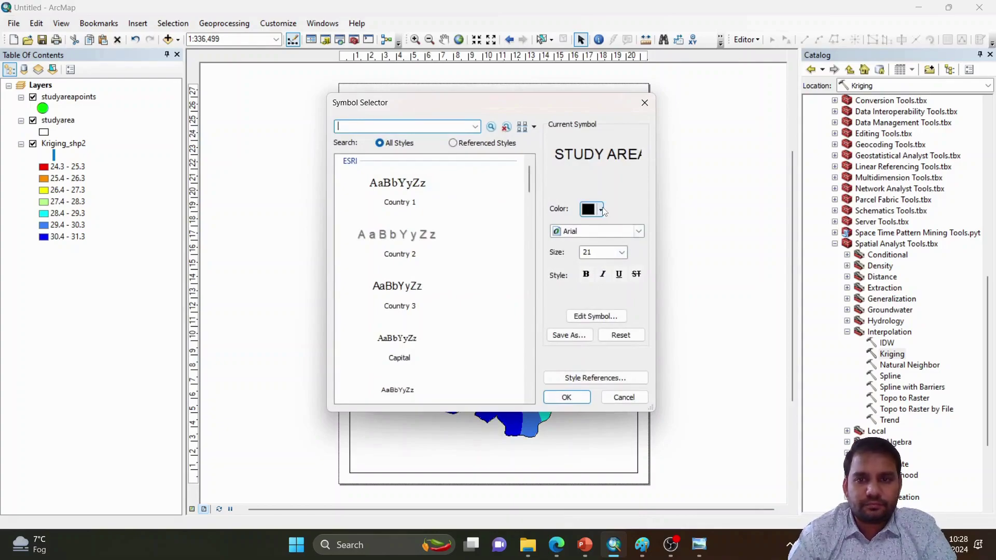
click(602, 209)
click(596, 305)
click(622, 253)
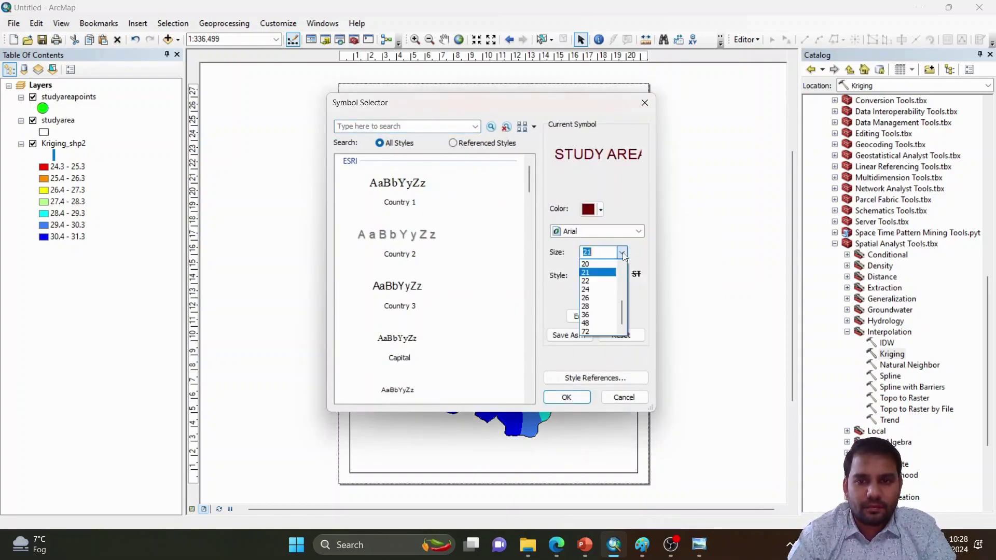
click(586, 298)
click(618, 274)
click(566, 397)
click(585, 381)
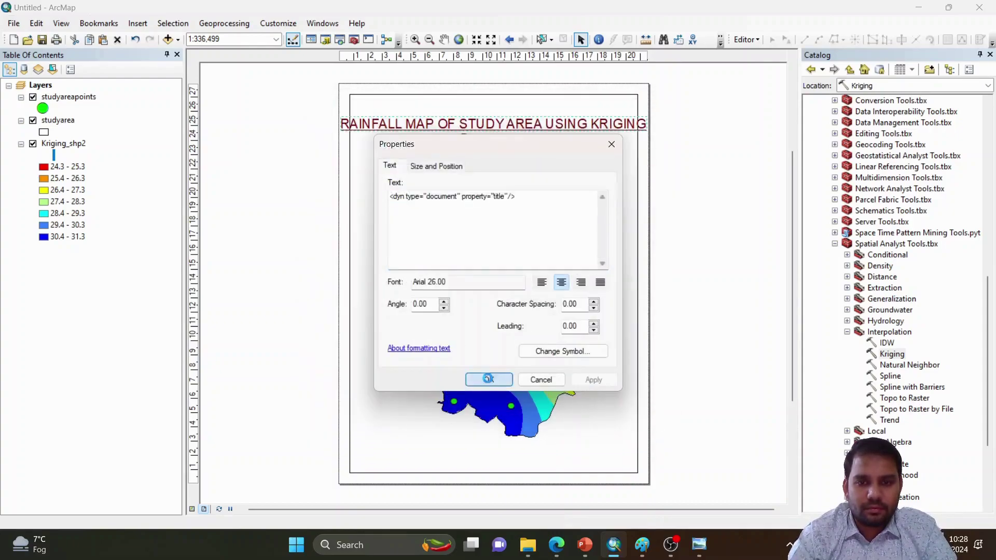
click(488, 379)
Step: Reduce the map title's font size to 22 so it fits inside the map frame
double_click(520, 124)
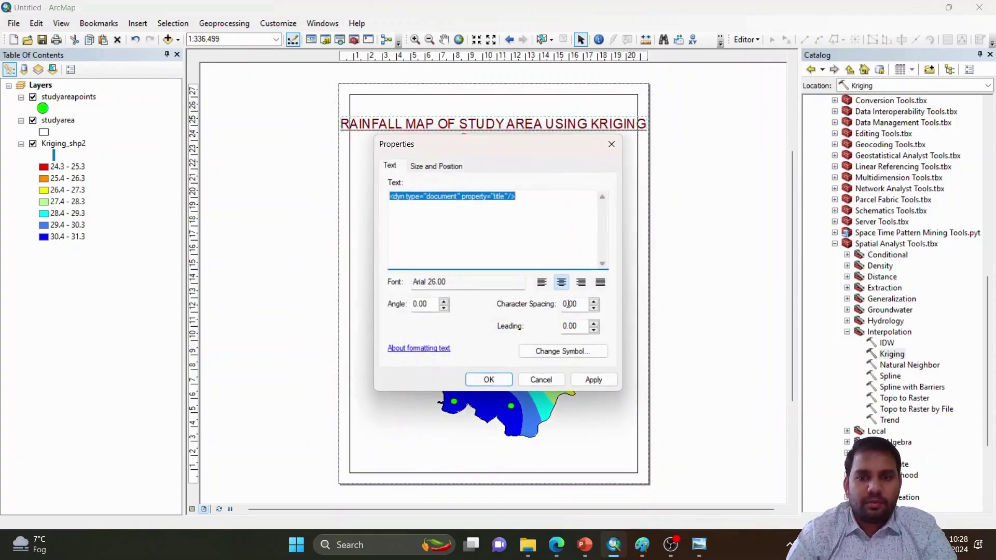
click(572, 347)
click(622, 252)
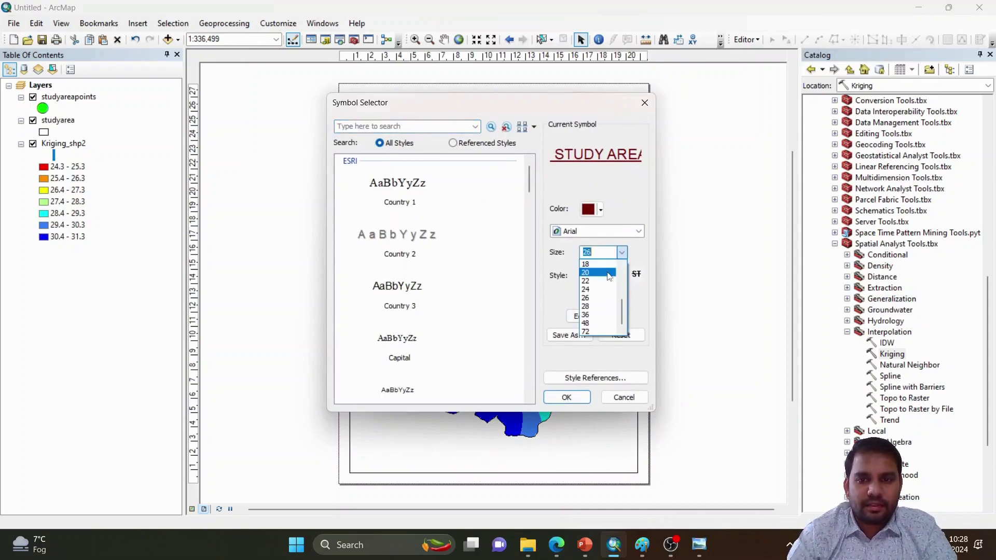
click(605, 281)
click(567, 396)
click(593, 380)
click(488, 379)
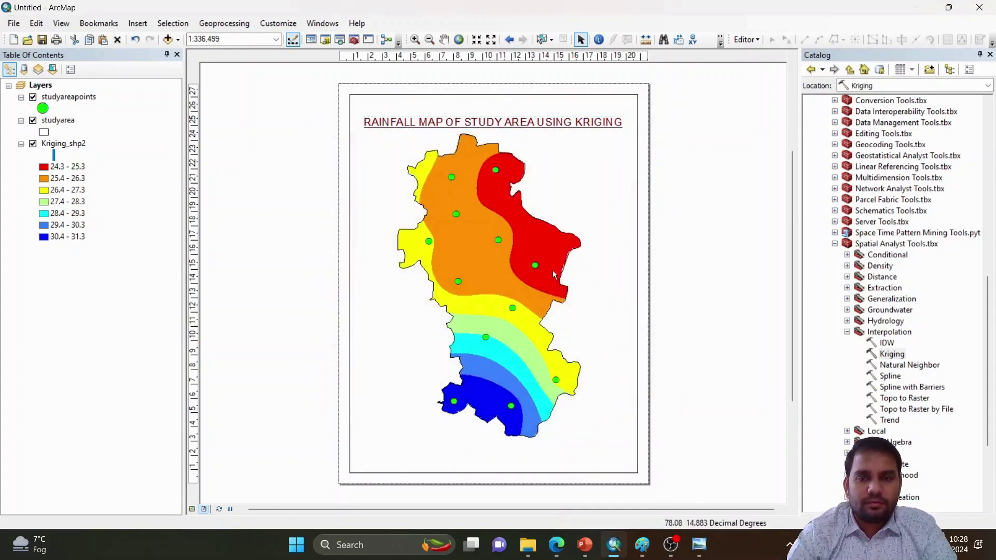
Step: Insert a one-column legend for studyareapoints, studyarea and Kriging_shp2 with default settings and place it in the map frame's lower-left corner
click(138, 23)
click(162, 115)
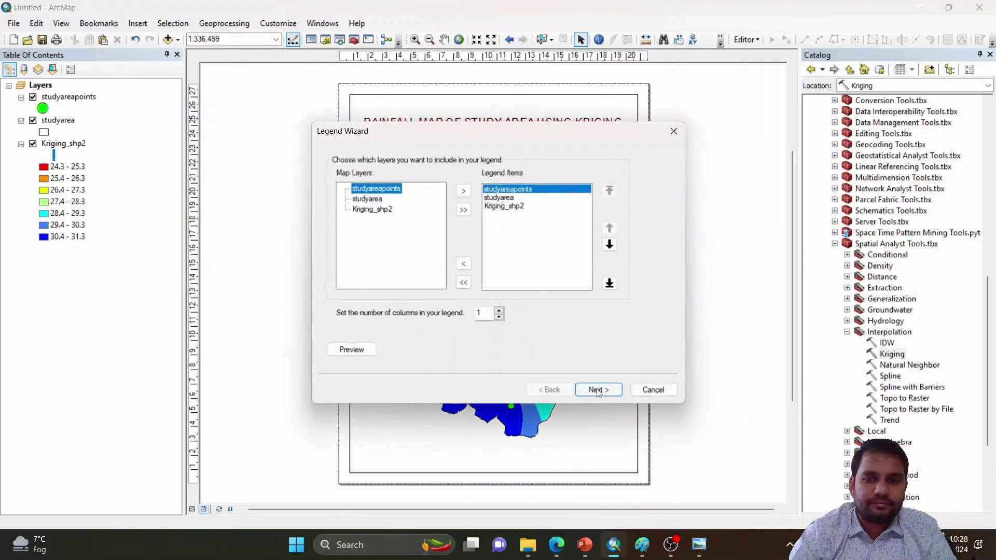
click(598, 390)
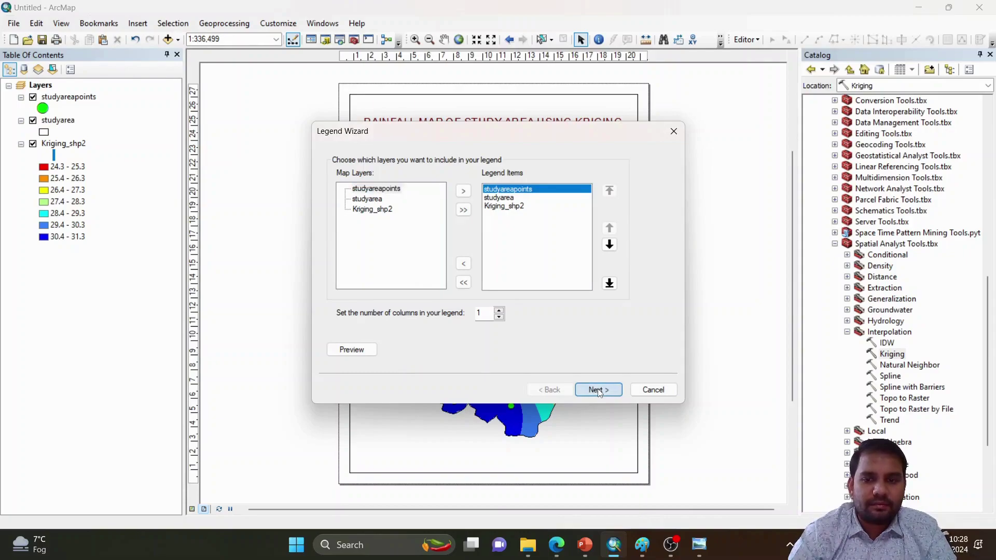
click(598, 390)
click(598, 389)
click(598, 390)
click(598, 390)
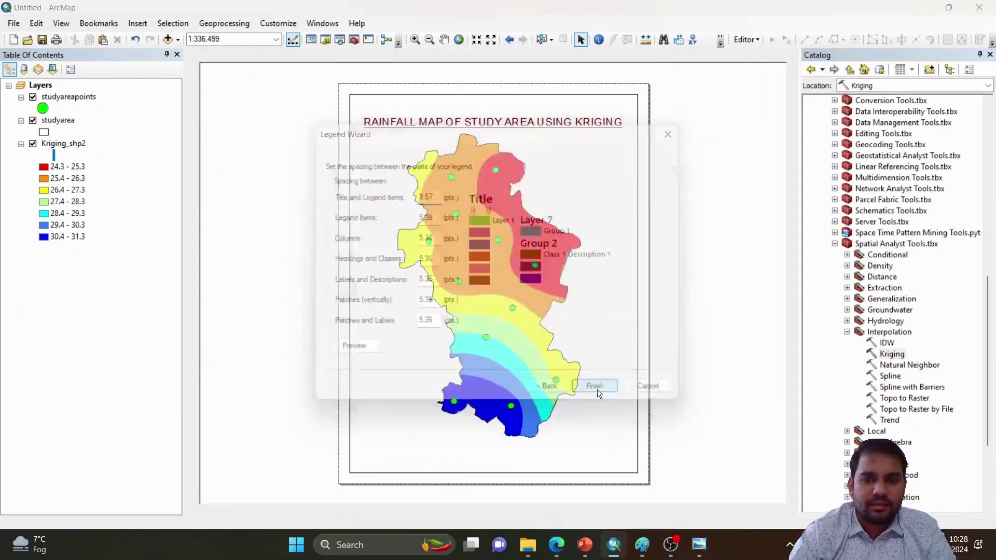
drag(462, 319, 403, 423)
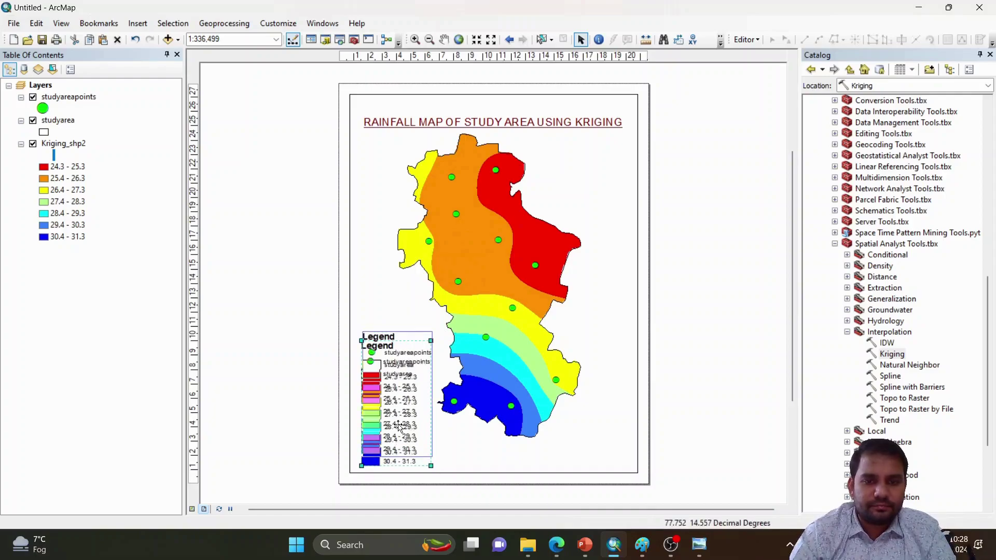
Step: Enlarge the legend slightly from its upper-left corner and make the map title bold
drag(362, 331, 357, 320)
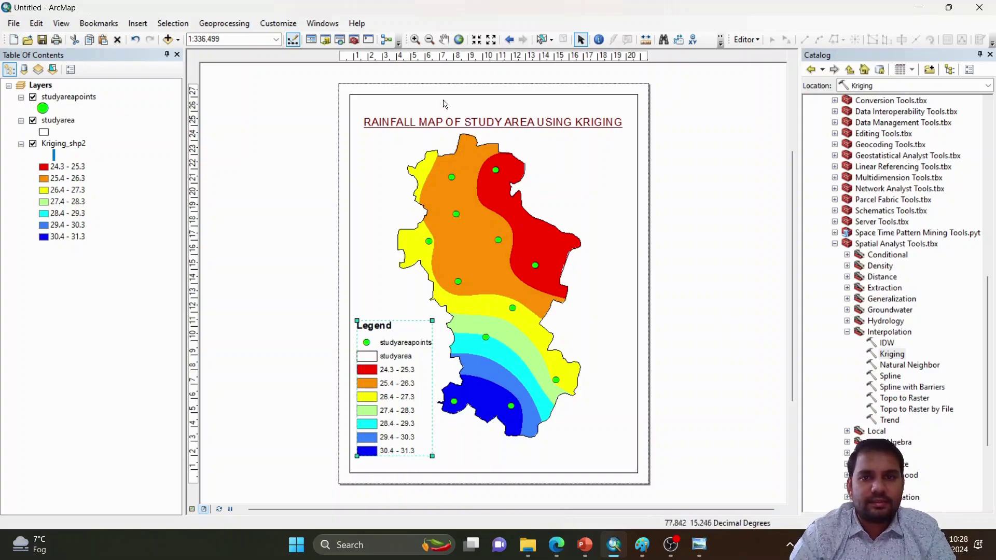
double_click(511, 123)
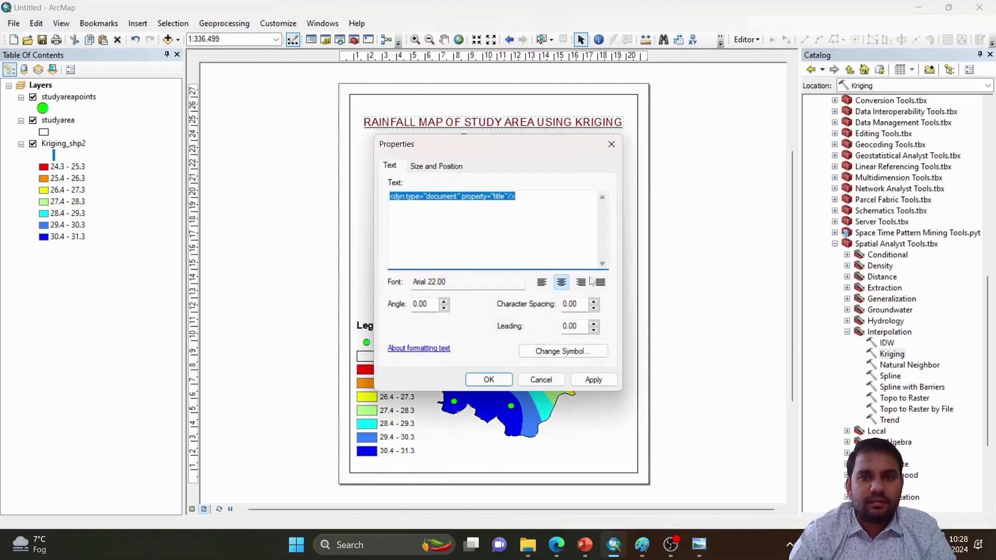
click(590, 350)
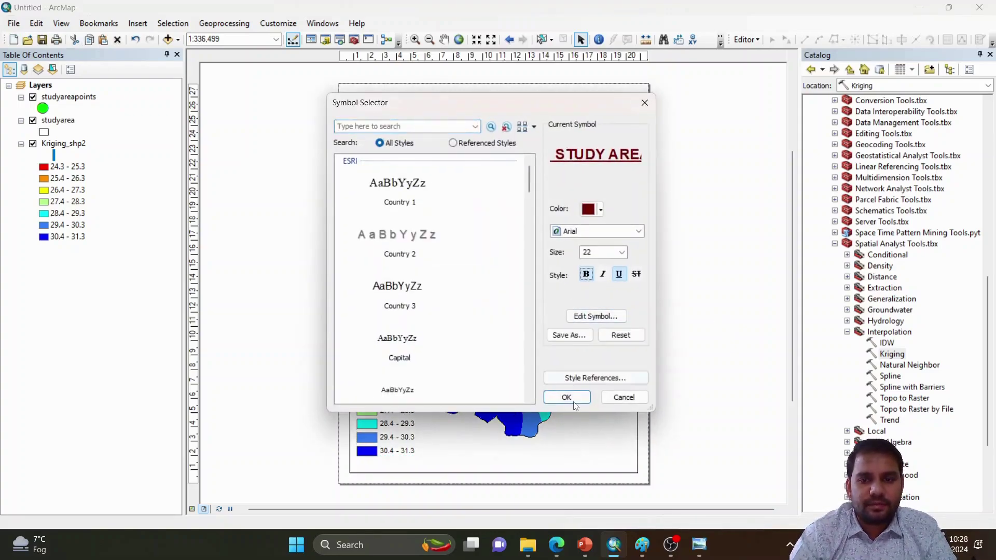
click(573, 394)
click(499, 379)
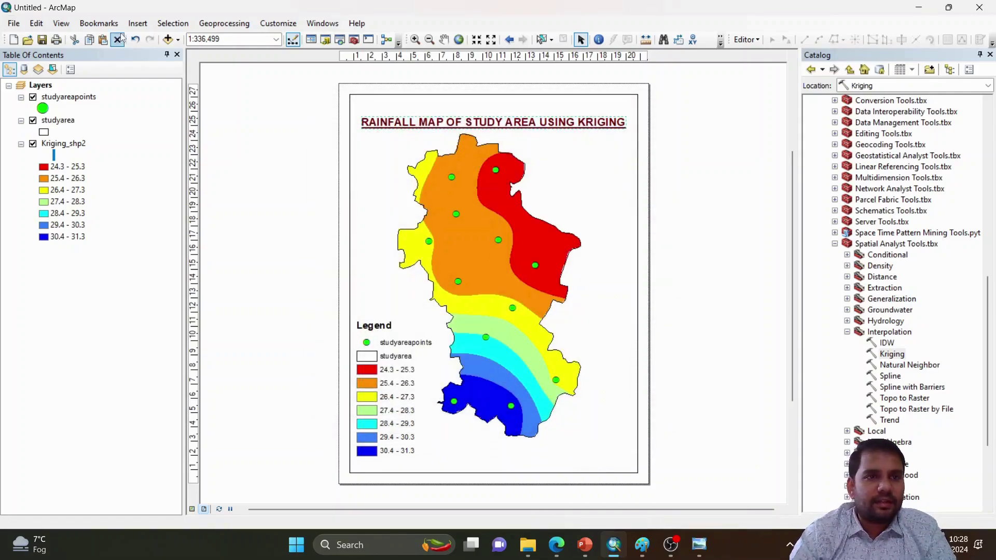
Step: Insert the ESRI North 7 north arrow, enlarge it and place it in the map frame's upper-right corner below the title
click(137, 24)
click(170, 128)
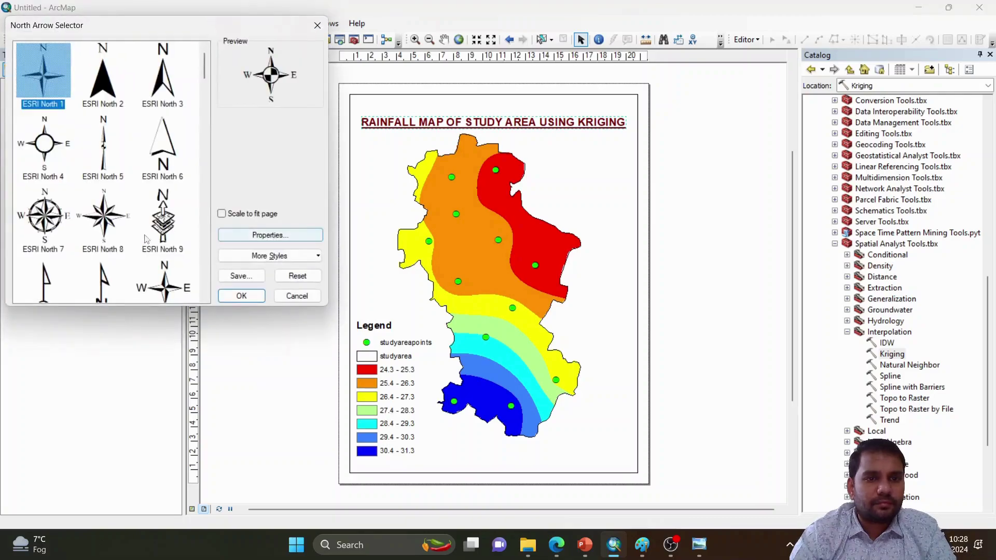
click(23, 216)
click(232, 297)
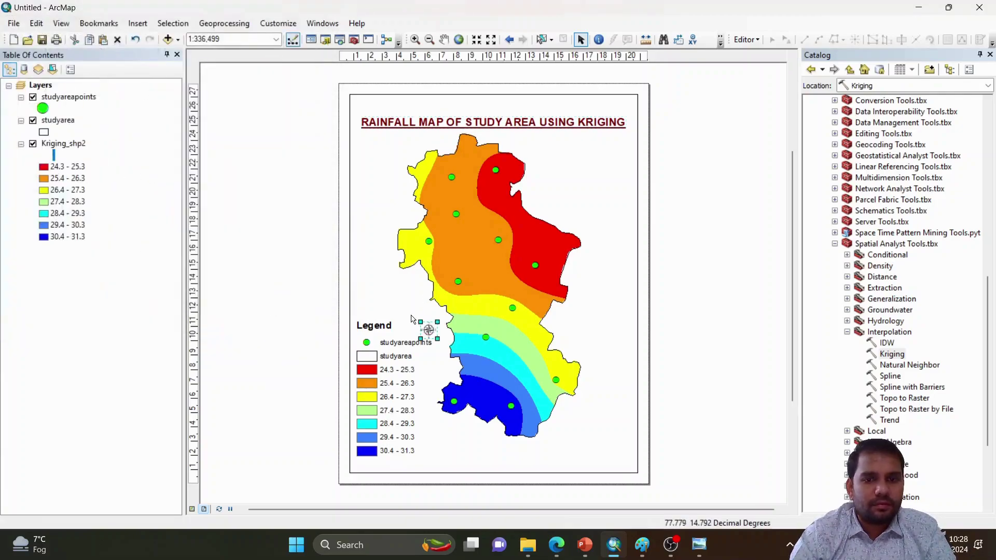
drag(428, 330, 576, 189)
click(701, 234)
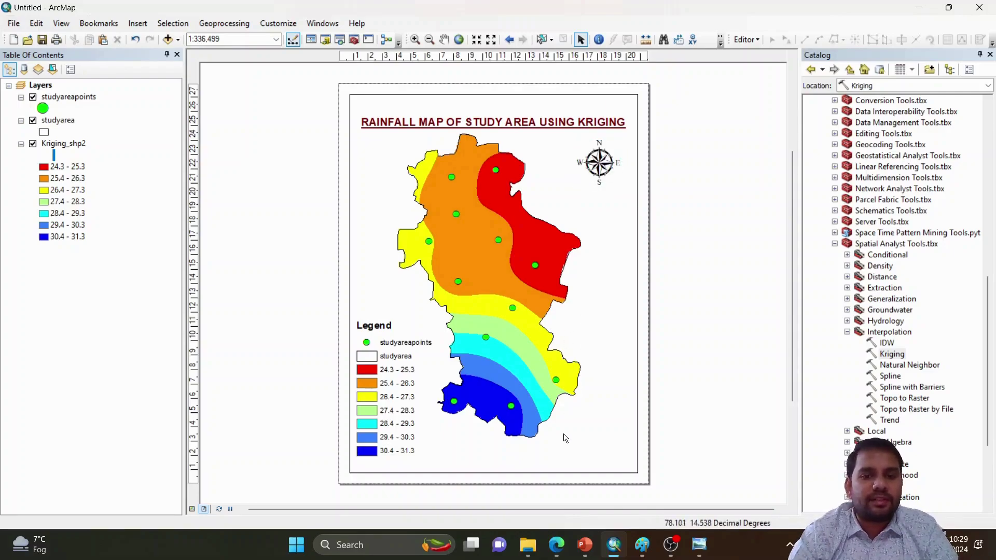
Step: Review the Kriging tool's environment setting categories, such as Processing Extent and Raster Analysis, and close the tool without running it
double_click(890, 354)
click(413, 343)
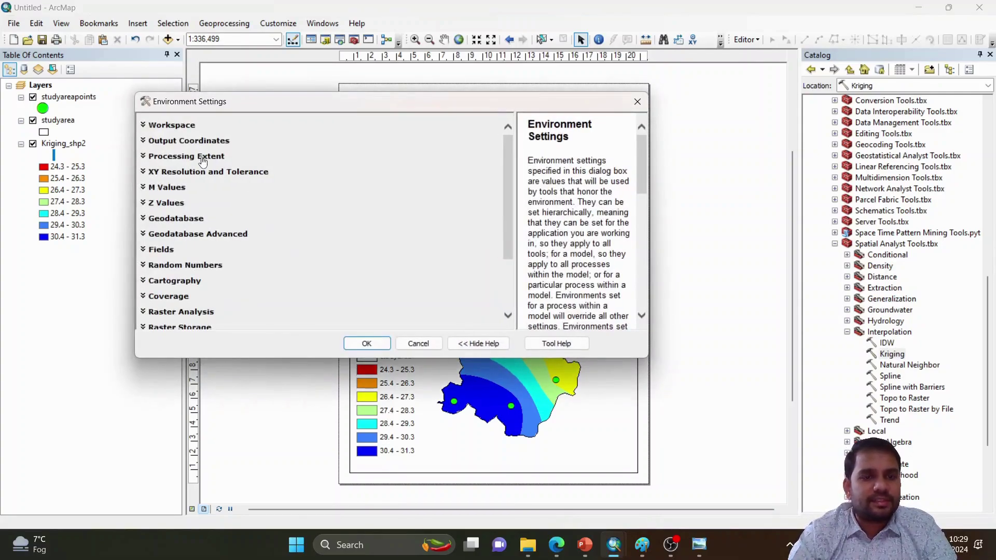
scroll(203, 291, down, 1)
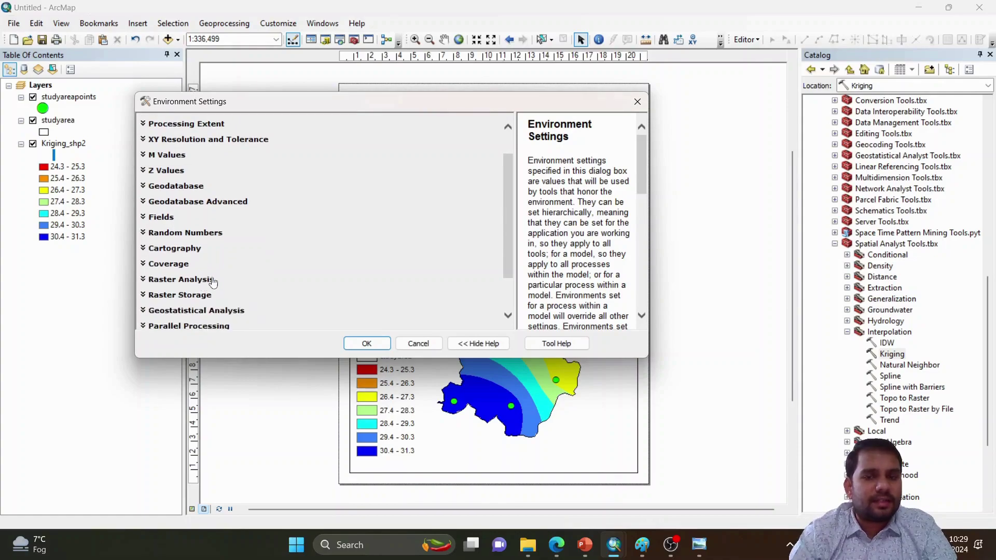
drag(503, 235, 505, 198)
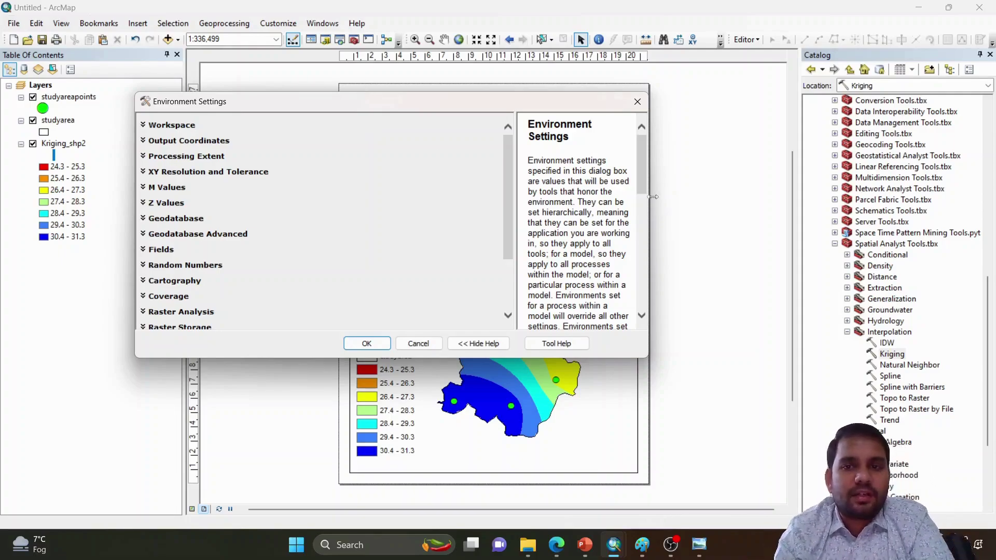
click(635, 105)
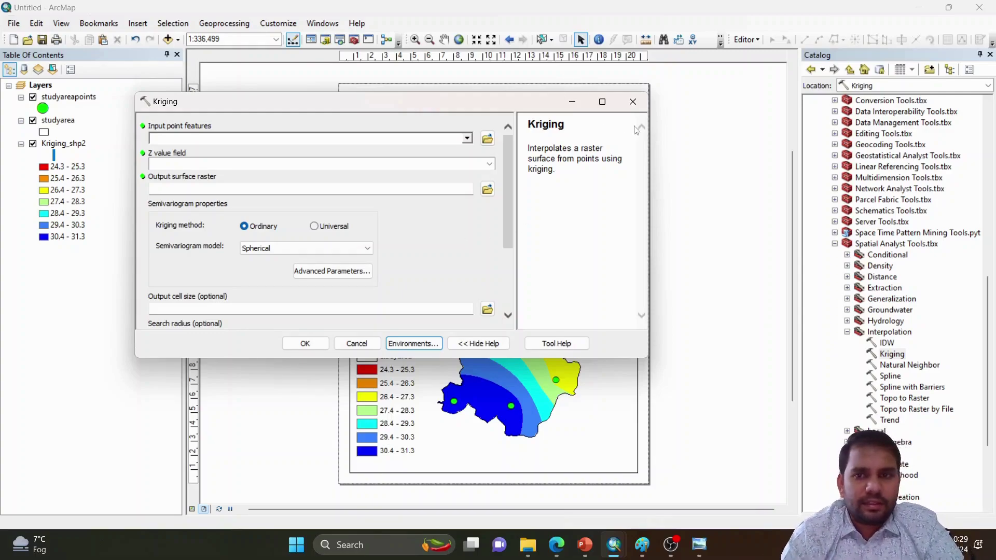
click(633, 101)
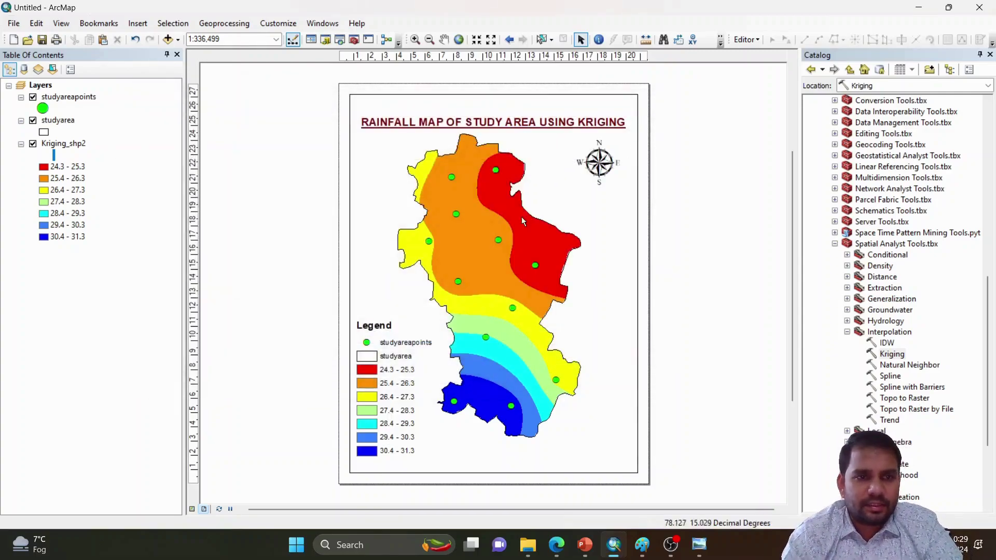
Step: Relabel the red 24.3 - 25.3 class of the Kriging_shp2 layer as LOW
click(83, 170)
click(83, 168)
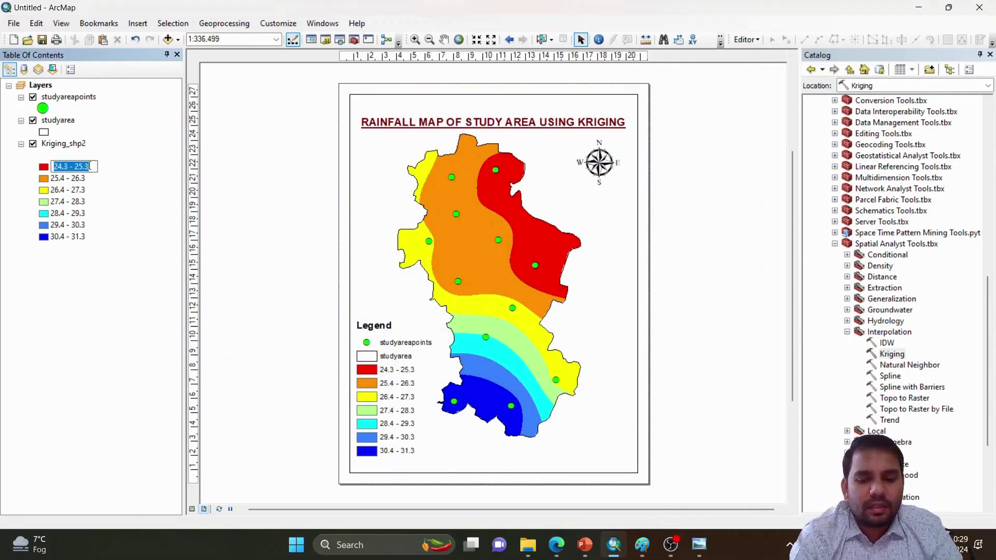
text(LOW)
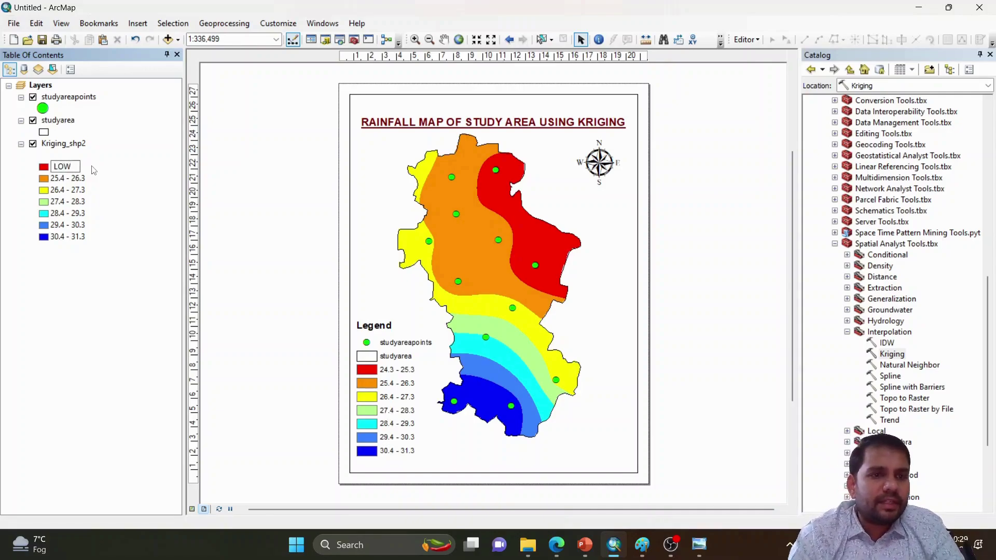
key(Return)
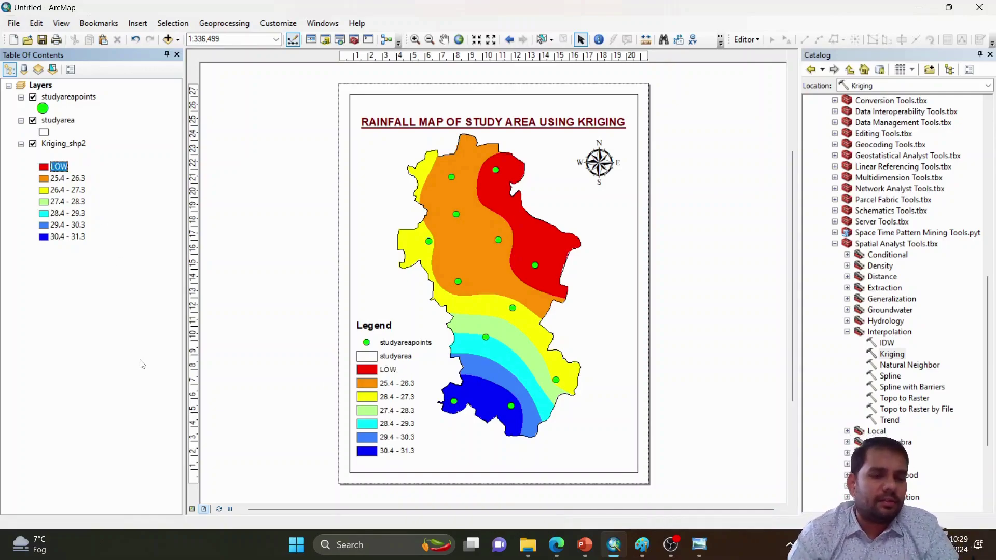